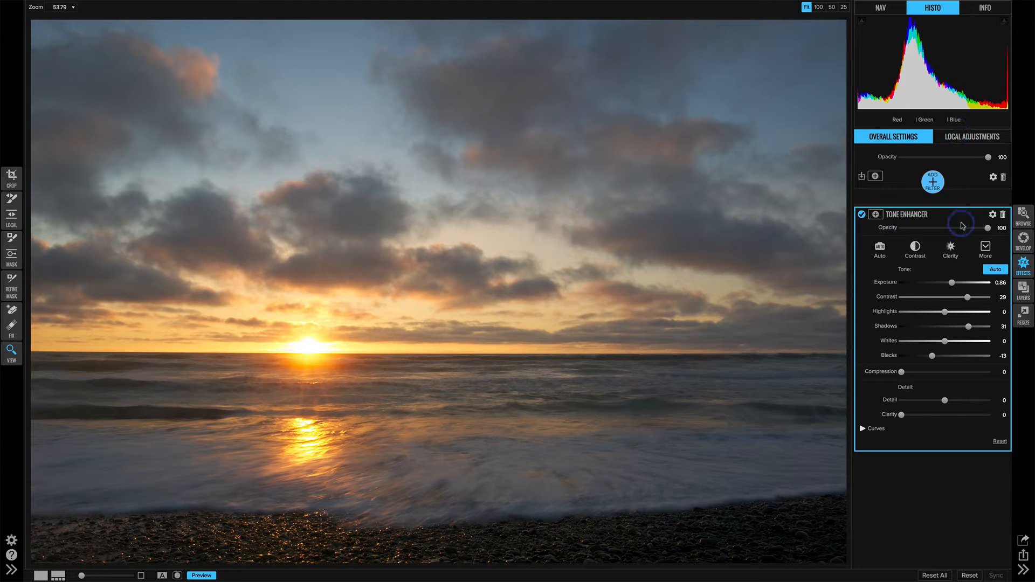
# Set the Tone Enhancer's Highlights to -26 and Blacks to -9, checking the clipping overlay
pyautogui.moveTo(946, 313); pyautogui.dragTo(922, 313)
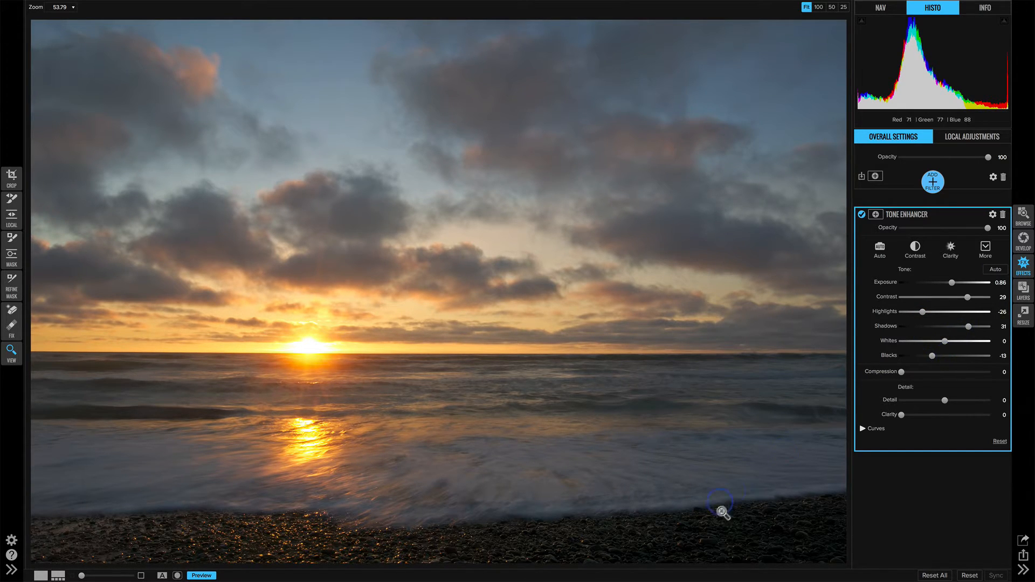
pyautogui.moveTo(932, 356); pyautogui.dragTo(935, 356)
pyautogui.press('j')
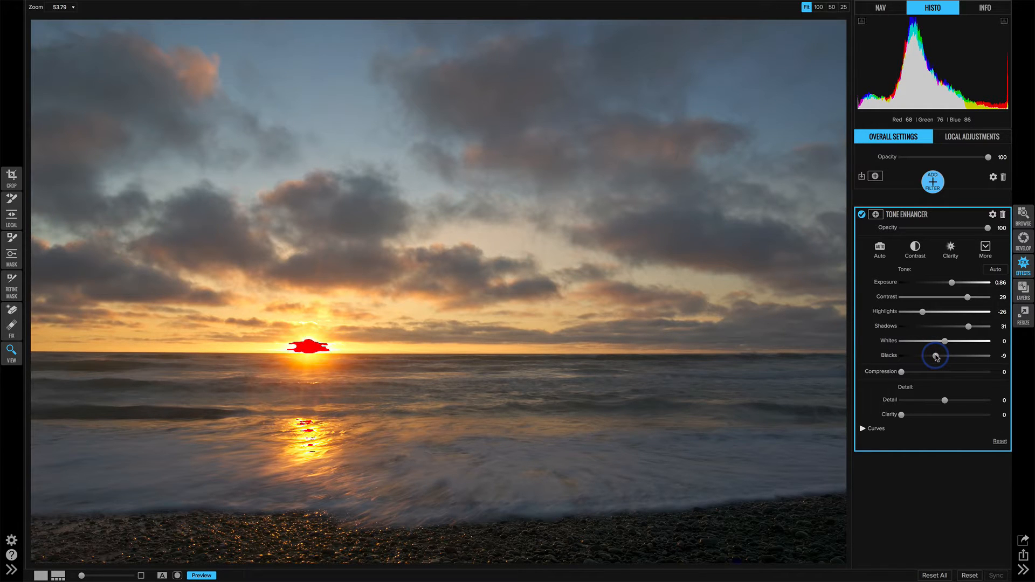
pyautogui.press('j')
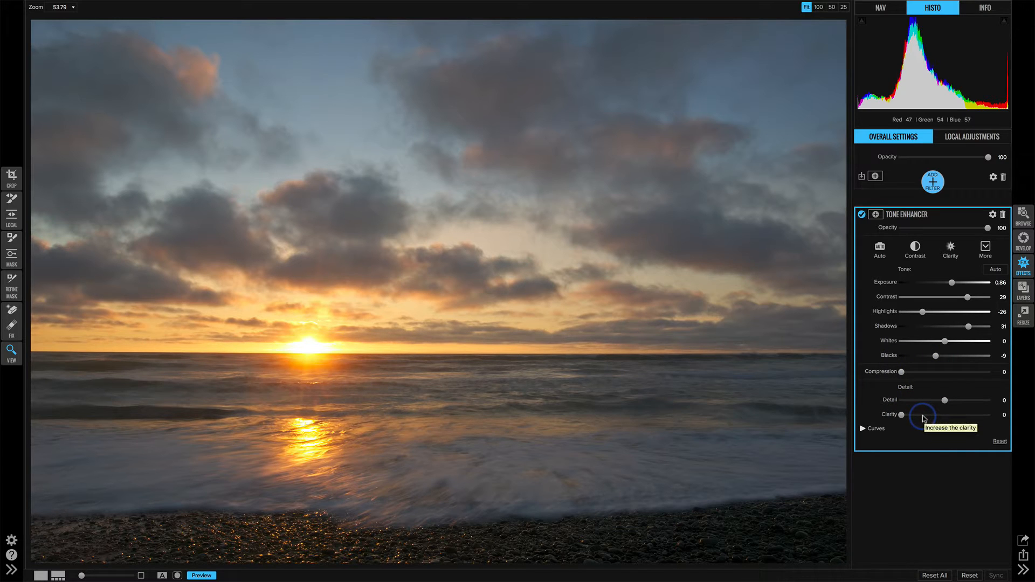
# Set Detail and Clarity to 8 in the Tone Enhancer, and collapse the histogram
pyautogui.click(944, 401)
pyautogui.moveTo(945, 401); pyautogui.dragTo(909, 417)
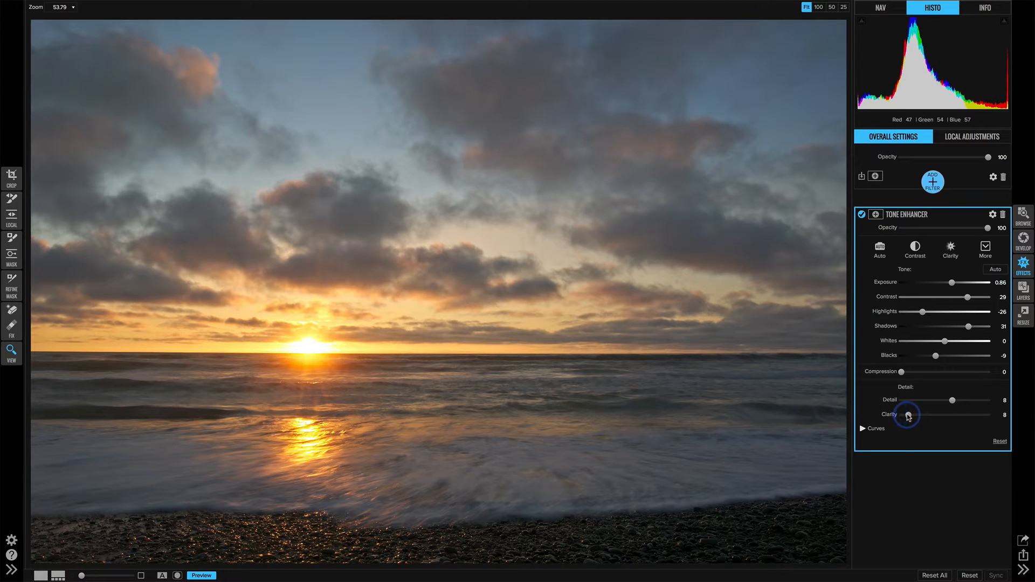
pyautogui.click(932, 8)
pyautogui.click(935, 338)
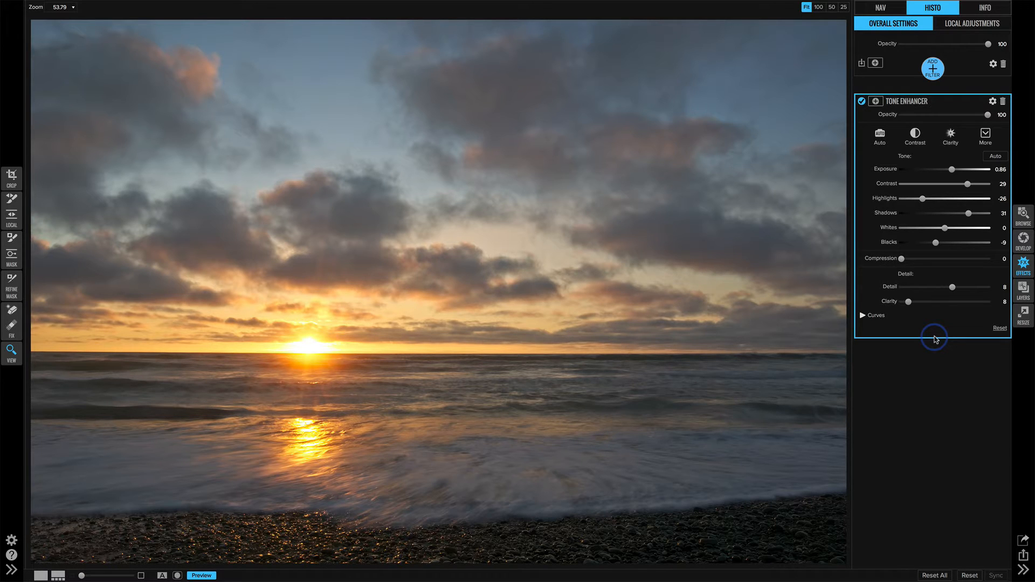
# Add a second Tone Enhancer filter and raise its Blue curve's upper tones from input 185 to output 199
pyautogui.click(933, 66)
pyautogui.click(937, 181)
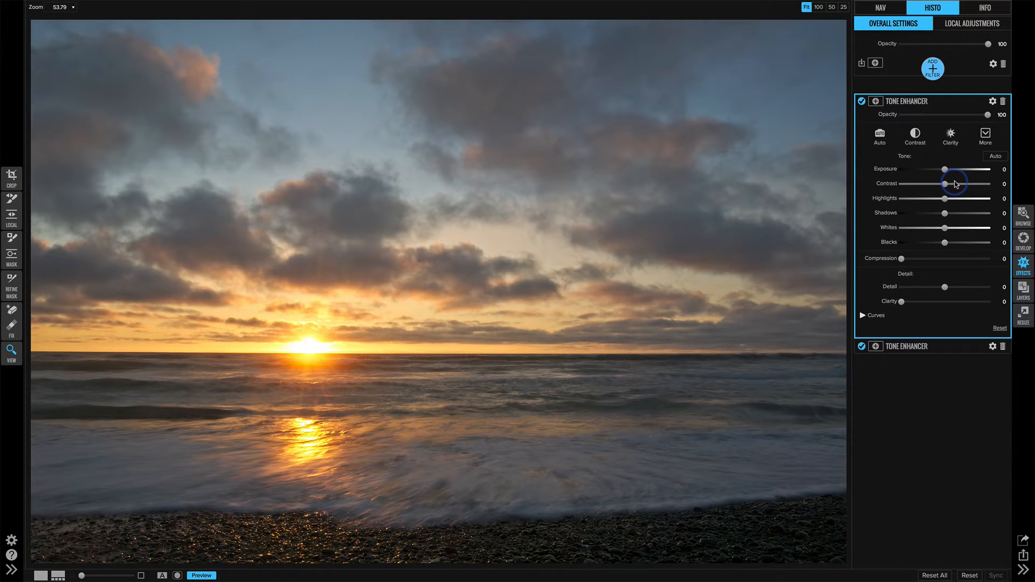
pyautogui.click(863, 317)
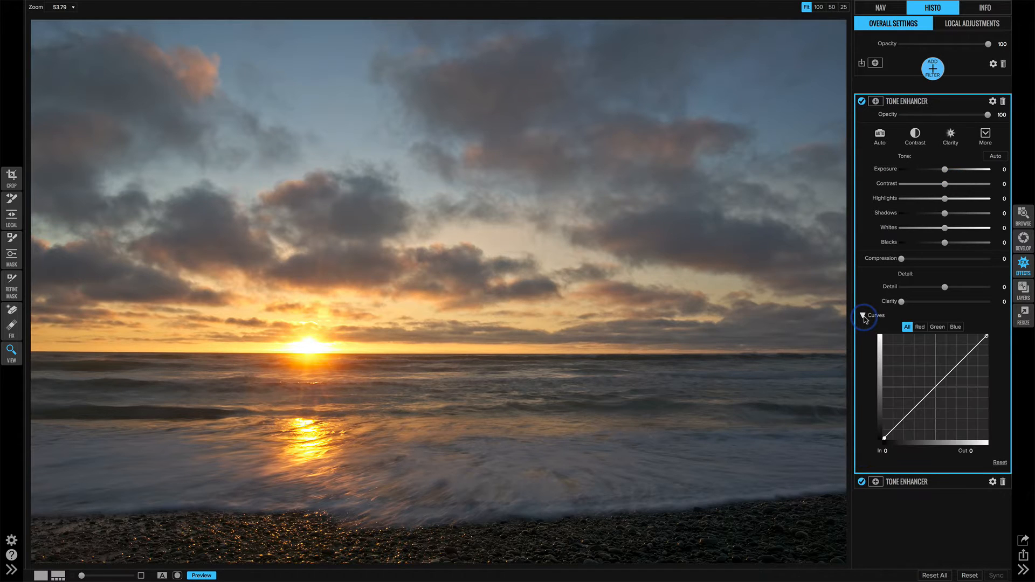
pyautogui.click(955, 327)
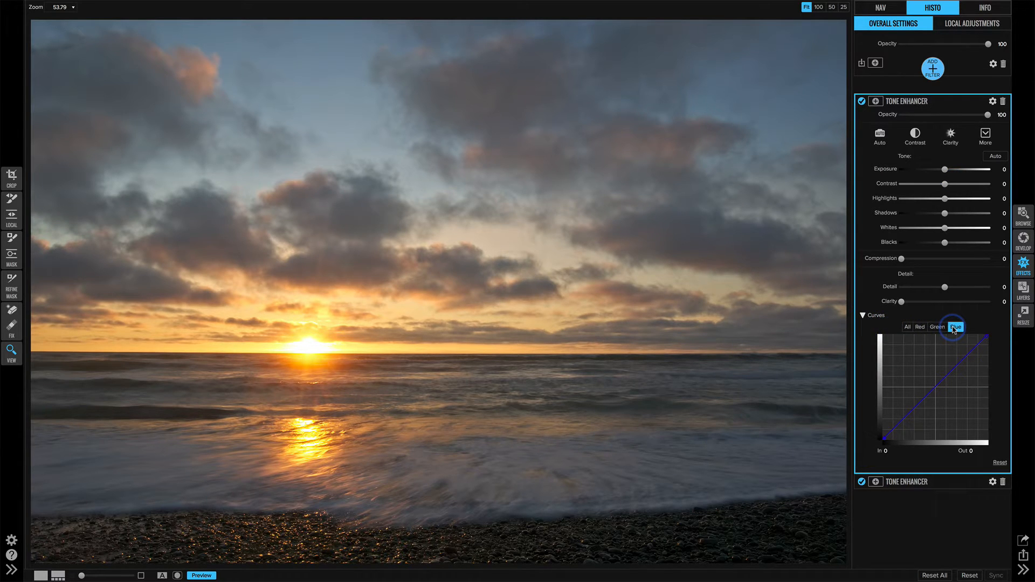
pyautogui.click(962, 359)
pyautogui.moveTo(961, 359); pyautogui.dragTo(958, 358)
# Raise the Red curve's highlights from input 207 to output 211 and anchor the curve at its midpoint
pyautogui.click(920, 328)
pyautogui.click(966, 352)
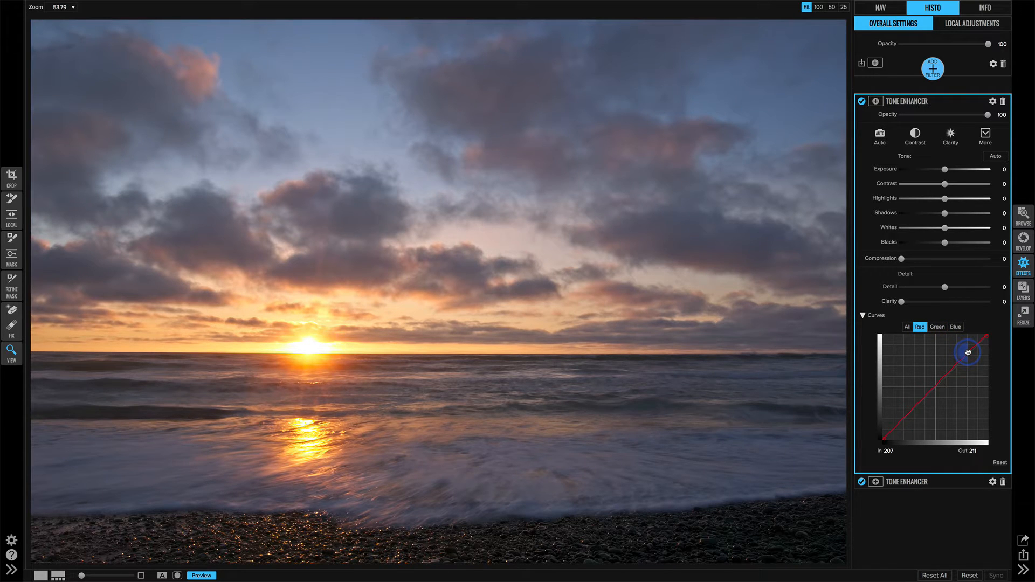
pyautogui.click(934, 387)
# Add a midtone point to the Blue curve at input 110 and output 115
pyautogui.click(955, 326)
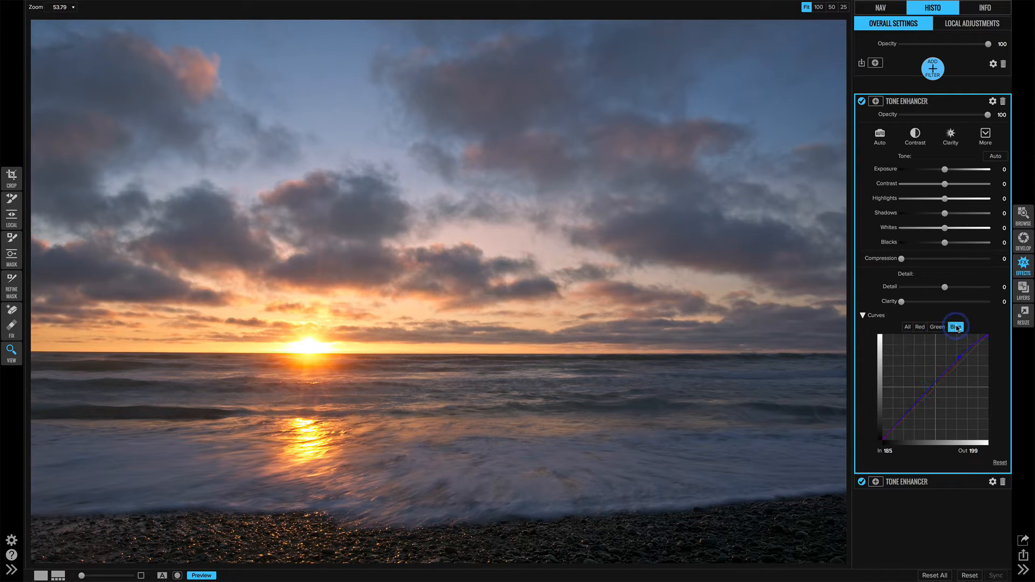
pyautogui.click(927, 392)
pyautogui.moveTo(927, 392); pyautogui.dragTo(928, 394)
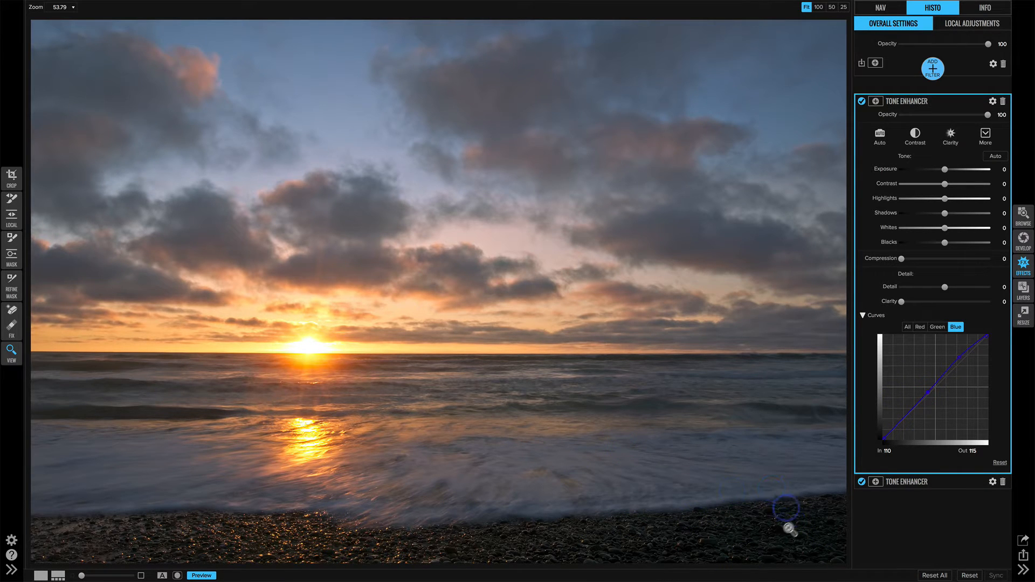
# Add a third Tone Enhancer filter with Exposure 0.5 and Shadows 10
pyautogui.click(931, 79)
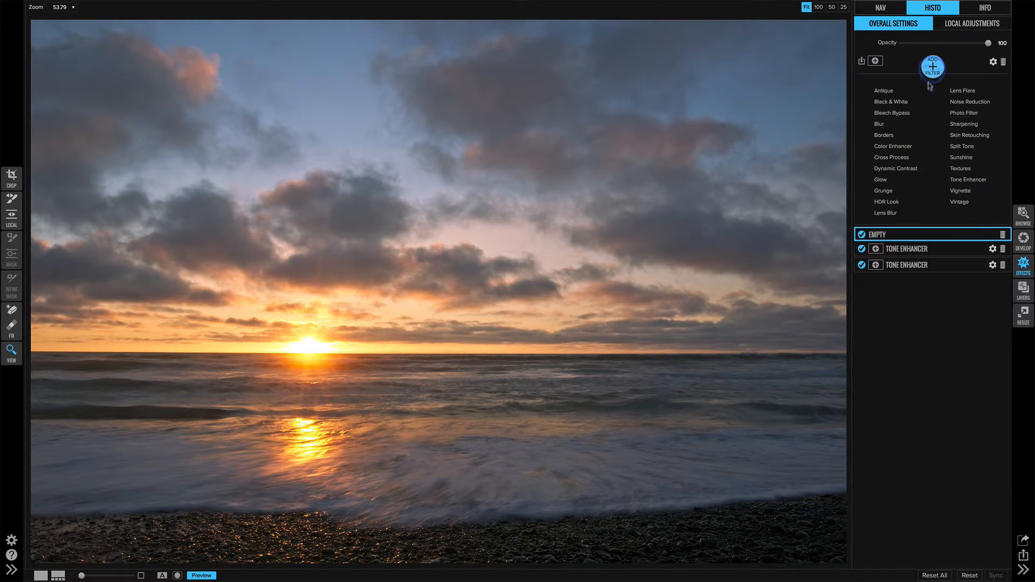
pyautogui.click(962, 180)
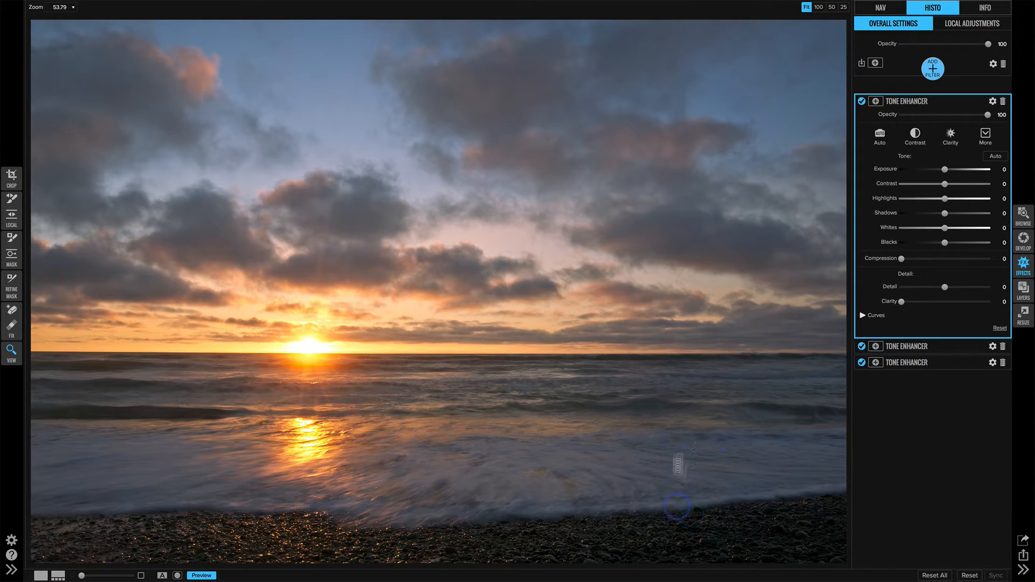
pyautogui.moveTo(945, 171); pyautogui.dragTo(948, 170)
pyautogui.moveTo(944, 213); pyautogui.dragTo(955, 215)
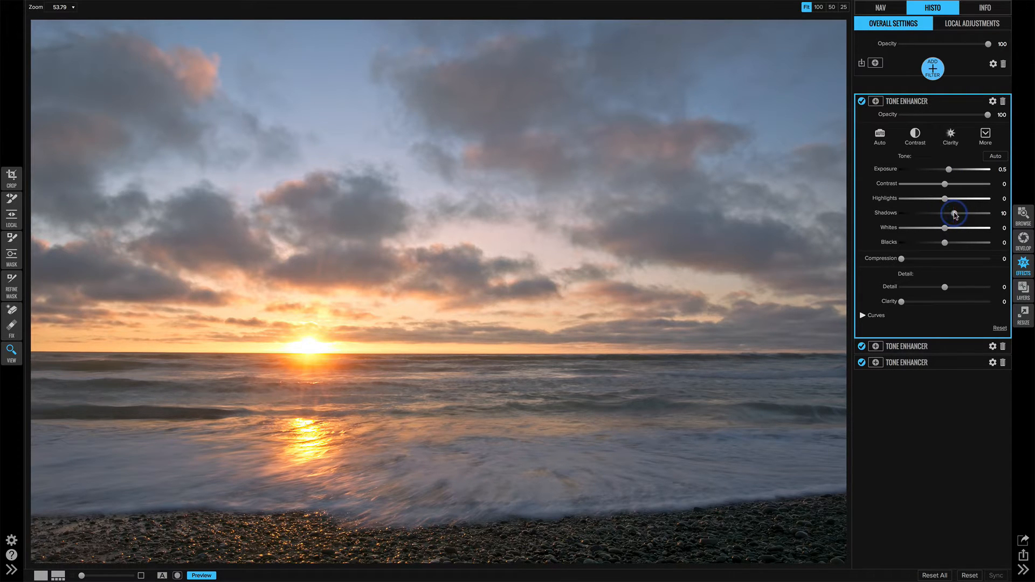
# Mask the third filter with a linear gradient, rotated diagonally and feathered to reveal the lower-right part of the photo
pyautogui.click(13, 256)
pyautogui.click(578, 353)
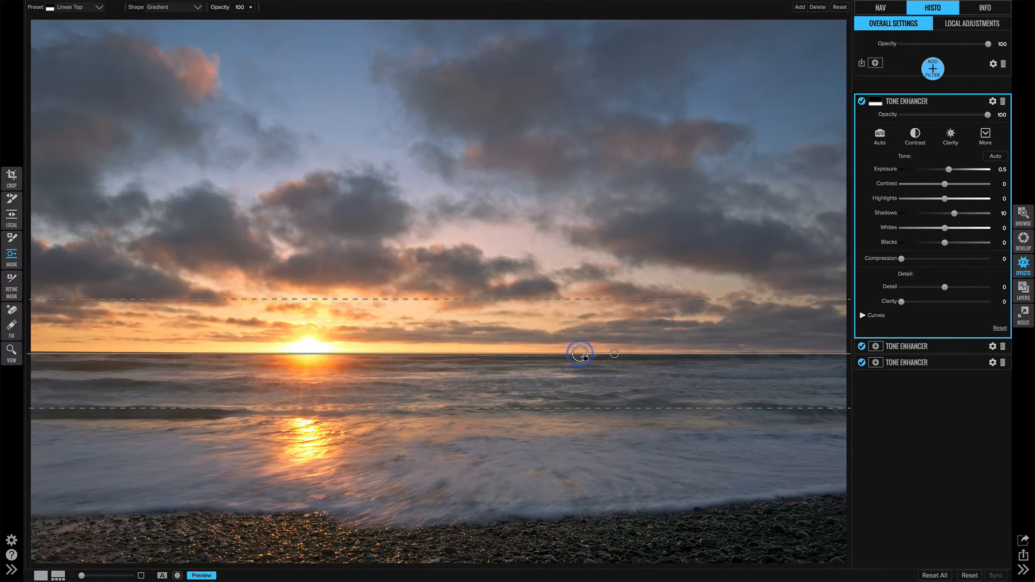
pyautogui.moveTo(614, 355); pyautogui.dragTo(620, 336)
pyautogui.moveTo(638, 386); pyautogui.dragTo(699, 444)
pyautogui.moveTo(577, 354); pyautogui.dragTo(645, 362)
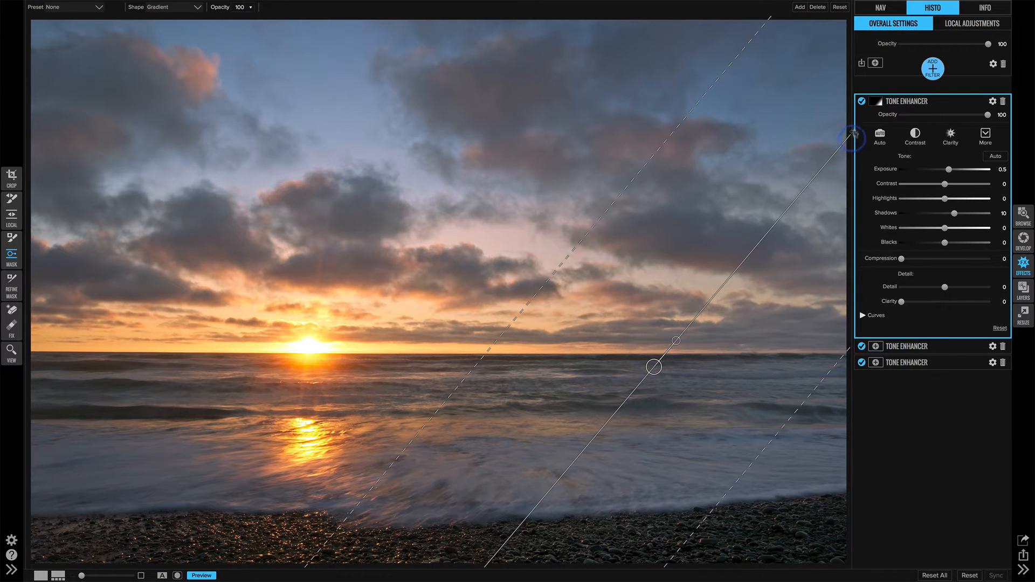
# Widen the diagonal gradient's feather and shift it slightly toward the photo's centre, comparing the filter on and off
pyautogui.click(861, 101)
pyautogui.click(861, 101)
pyautogui.moveTo(552, 275); pyautogui.dragTo(488, 236)
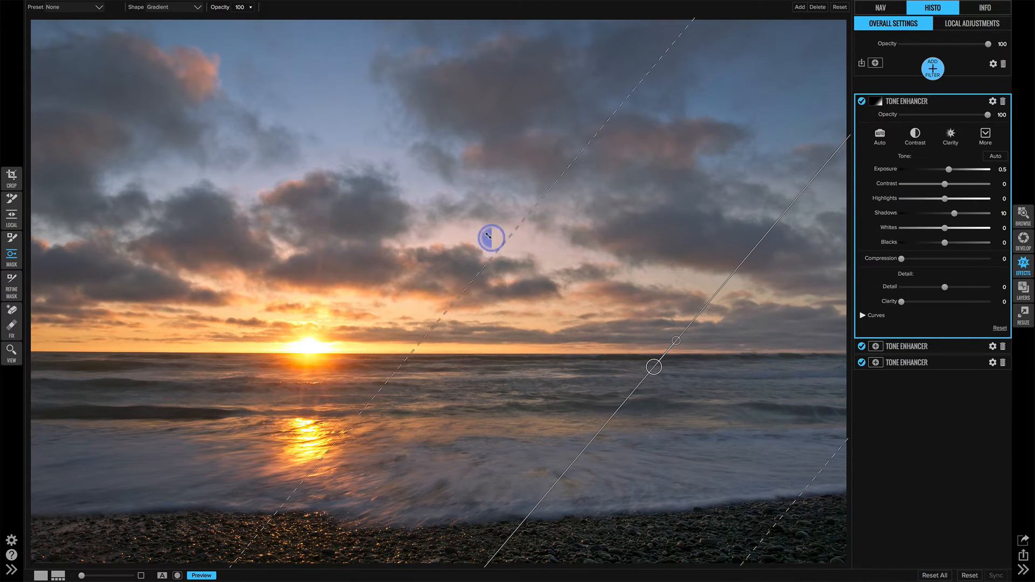
pyautogui.moveTo(642, 362); pyautogui.dragTo(629, 354)
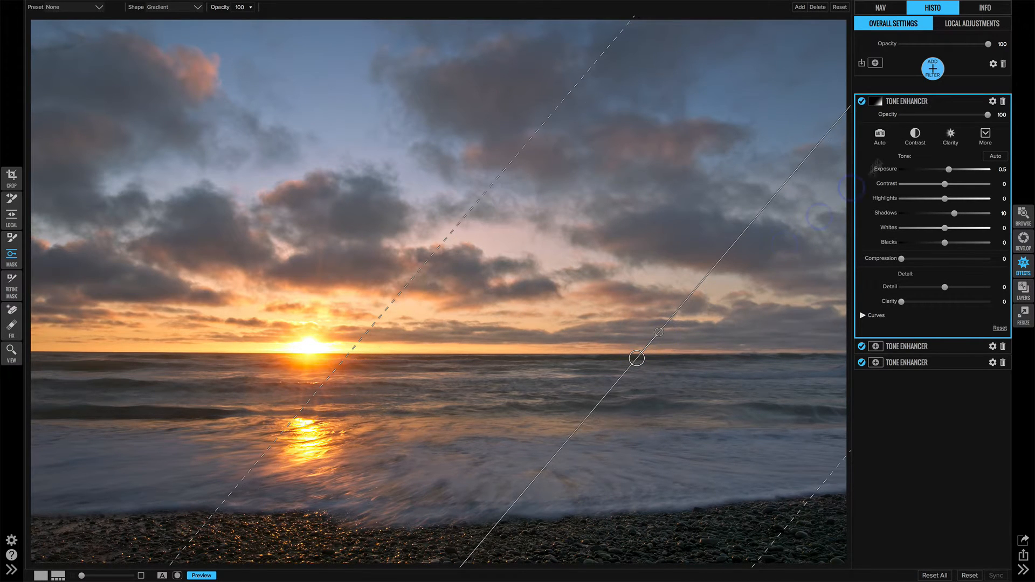
pyautogui.click(861, 101)
pyautogui.click(861, 101)
# Add a fourth Tone Enhancer filter with Detail 11 and Clarity 8
pyautogui.click(932, 67)
pyautogui.click(963, 180)
pyautogui.moveTo(940, 280)
pyautogui.mouseDown()
pyautogui.moveTo(958, 288)
pyautogui.moveTo(908, 302)
pyautogui.moveTo(955, 290)
pyautogui.mouseUp()
pyautogui.click(905, 302)
pyautogui.click(957, 288)
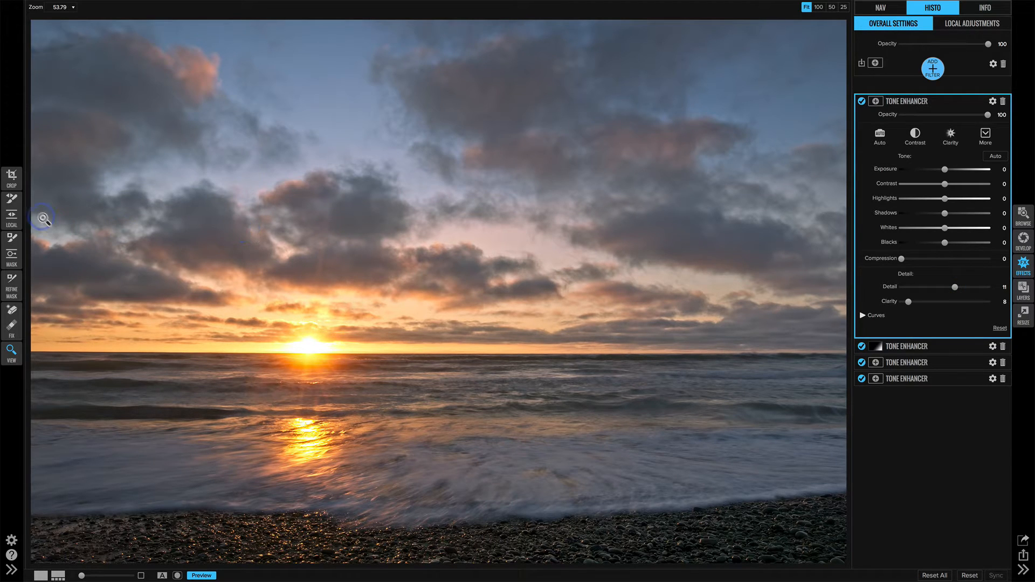
# Mask the fourth filter with a horizon gradient flipped to reveal the sky, widen its feather, and compare the filter on and off
pyautogui.click(13, 254)
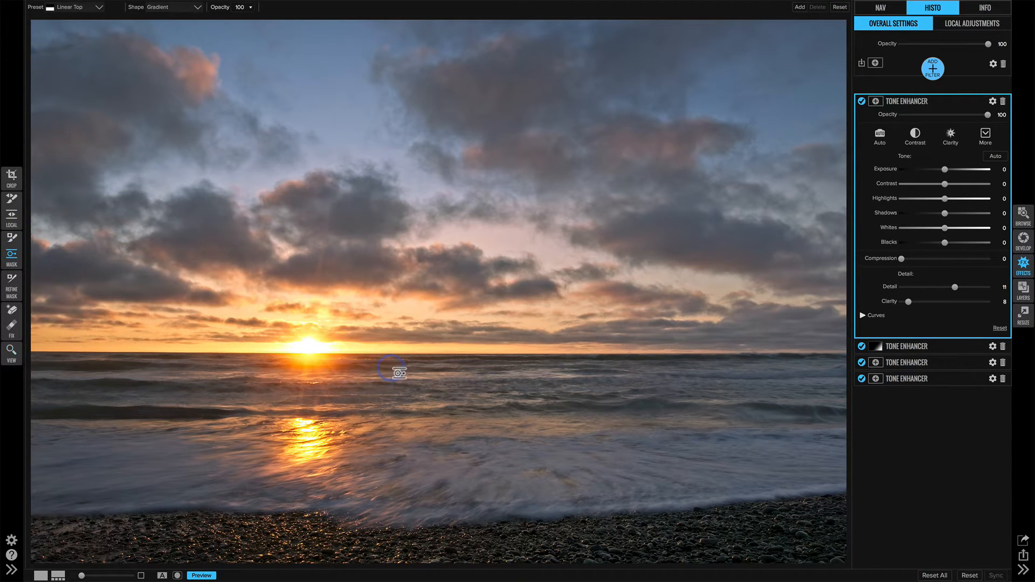
pyautogui.click(397, 357)
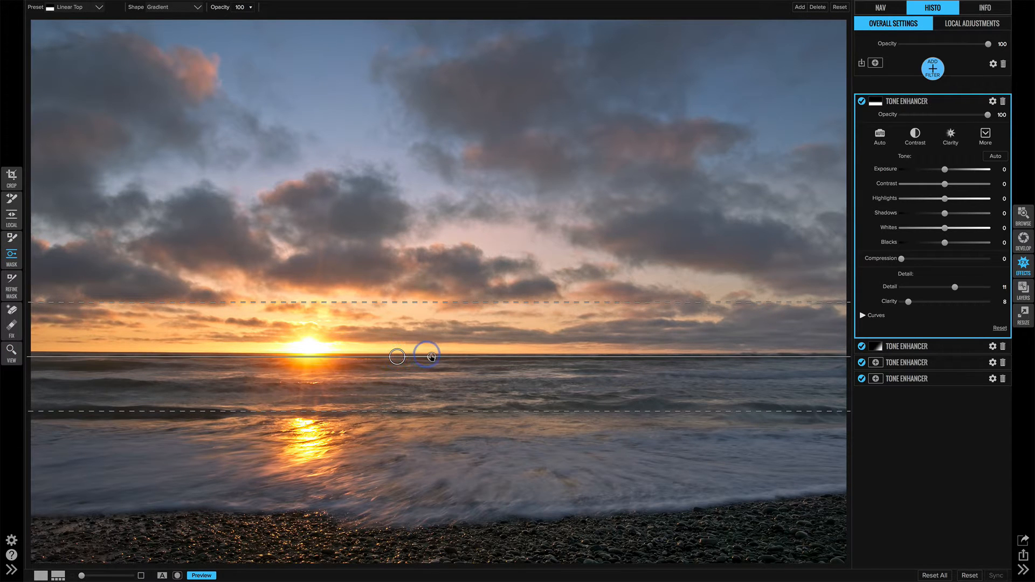
pyautogui.moveTo(430, 355); pyautogui.dragTo(316, 362)
pyautogui.moveTo(402, 302); pyautogui.dragTo(400, 281)
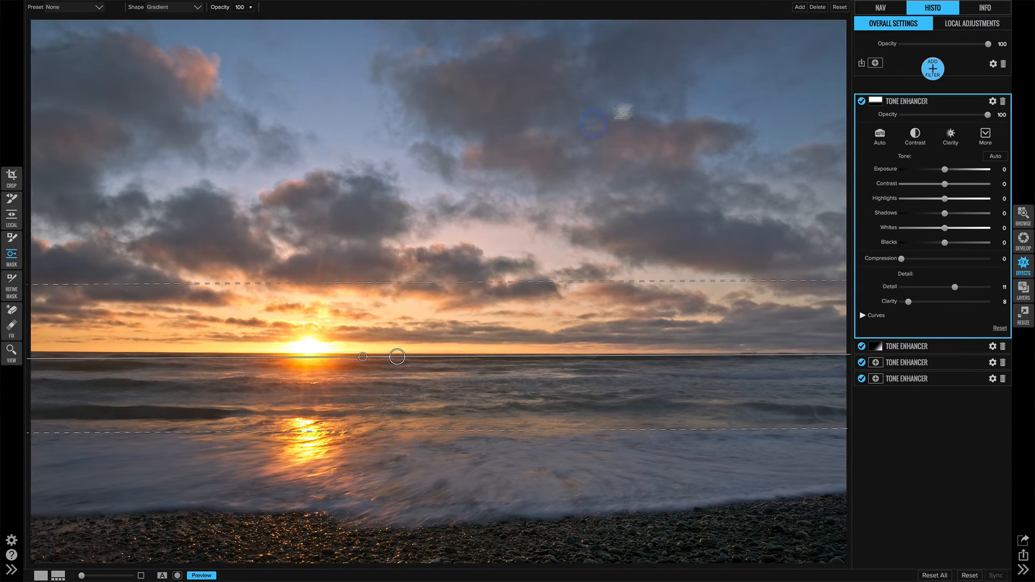
pyautogui.click(861, 101)
pyautogui.click(862, 102)
# Shape the fourth filter's Blue curve with points at input 167, output 185 and input 222, output 224, plus a lower-tone anchor
pyautogui.click(864, 316)
pyautogui.click(955, 327)
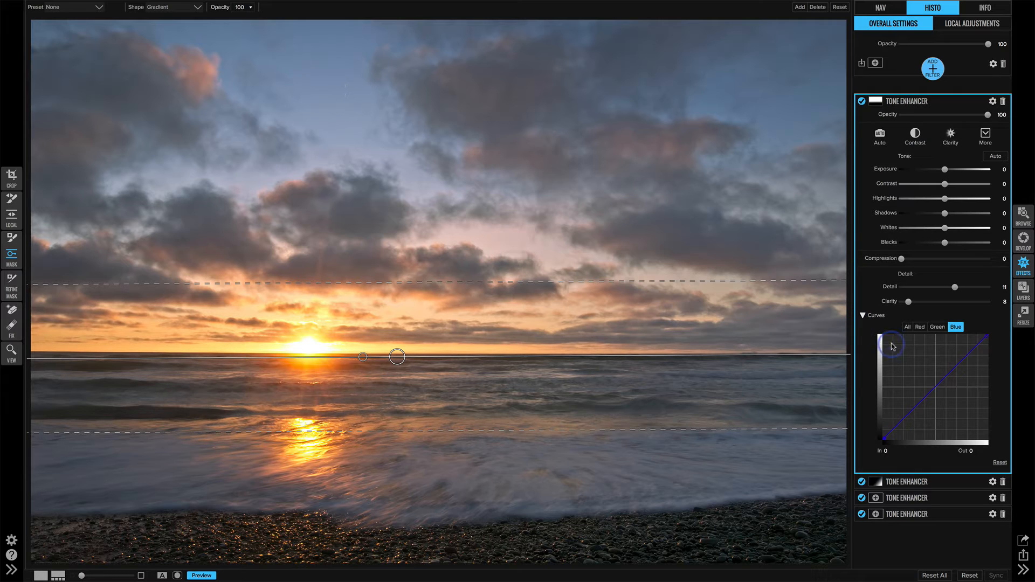
pyautogui.click(955, 366)
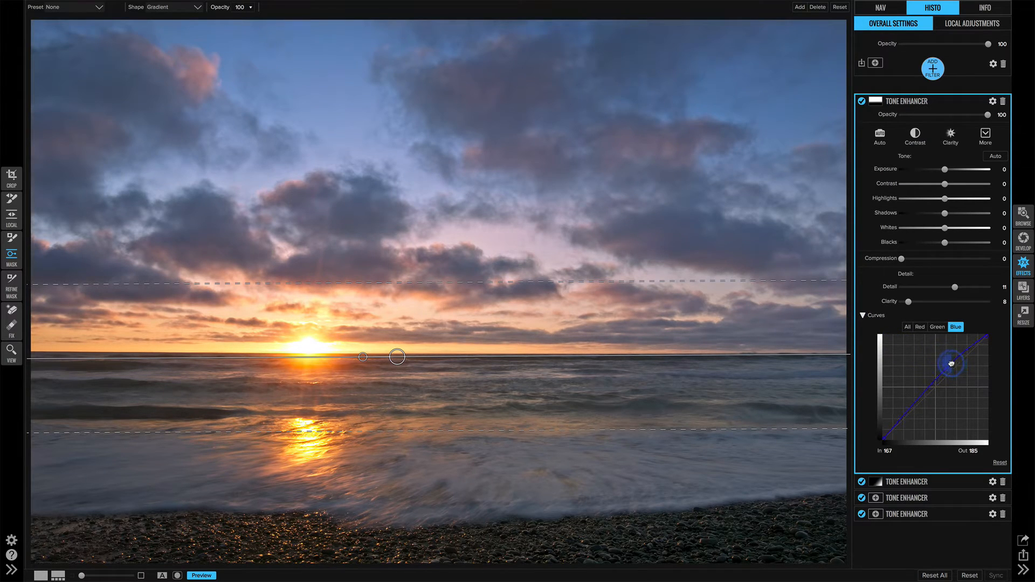
pyautogui.click(920, 397)
pyautogui.click(972, 346)
# Lower the sky gradient mask to just below the horizon and compare the fourth filter on and off
pyautogui.click(398, 356)
pyautogui.moveTo(397, 356); pyautogui.dragTo(397, 376)
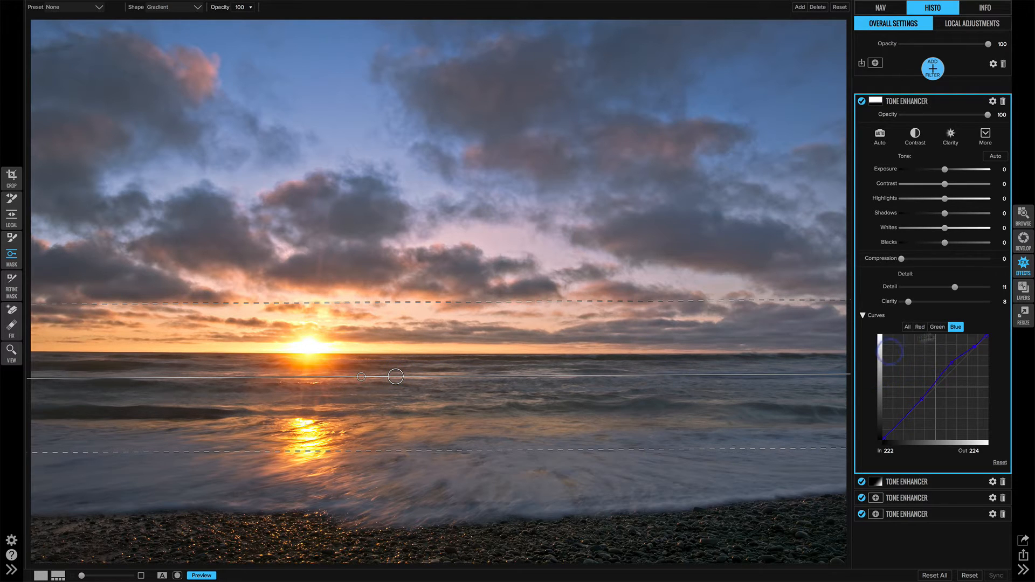
pyautogui.click(930, 383)
pyautogui.click(897, 80)
pyautogui.click(861, 102)
pyautogui.click(862, 102)
pyautogui.click(862, 102)
pyautogui.click(861, 102)
# Add a fifth Tone Enhancer filter with Exposure 0.25, Shadows 4 and Whites 12, and compare it on and off
pyautogui.click(919, 76)
pyautogui.click(957, 182)
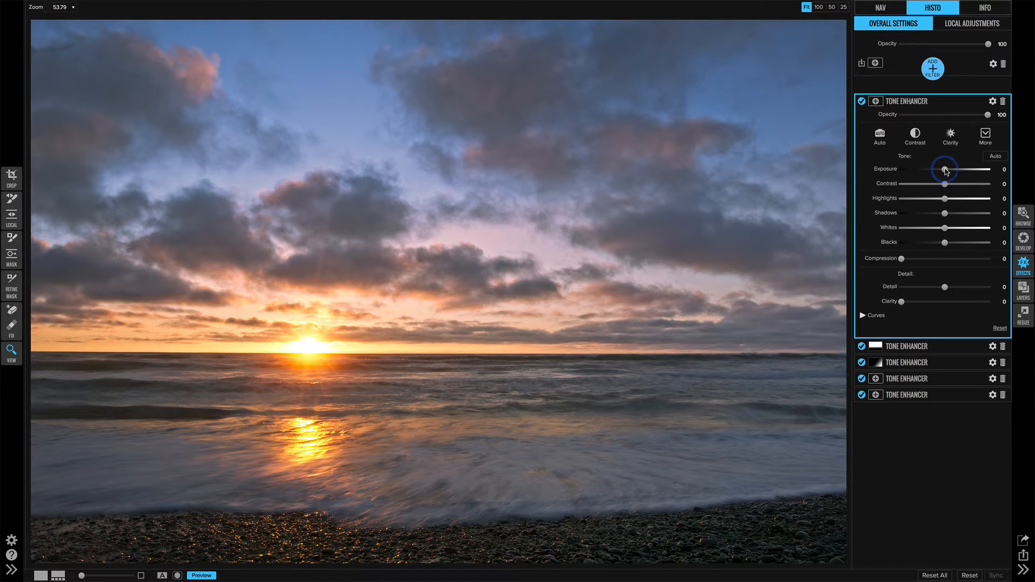
pyautogui.moveTo(946, 171); pyautogui.dragTo(947, 171)
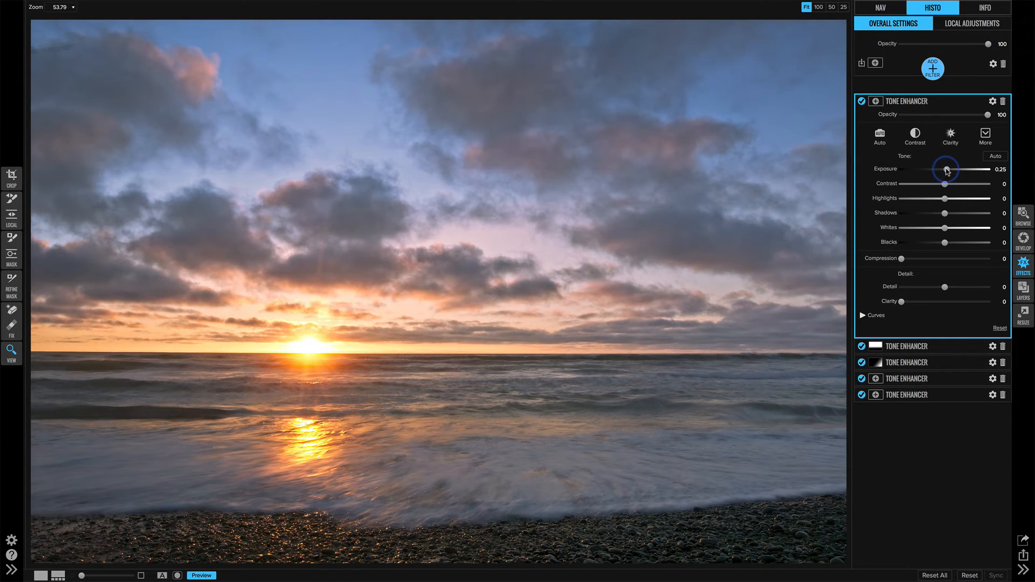
pyautogui.moveTo(945, 214)
pyautogui.mouseDown()
pyautogui.moveTo(945, 229)
pyautogui.moveTo(956, 229)
pyautogui.mouseUp()
pyautogui.click(861, 102)
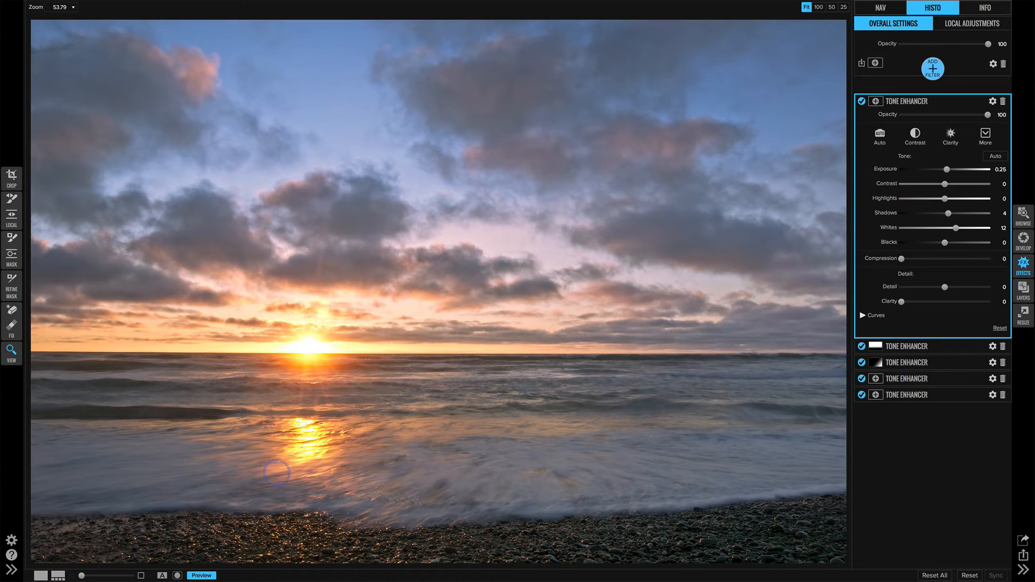
pyautogui.click(861, 102)
pyautogui.click(861, 102)
pyautogui.click(861, 102)
pyautogui.click(862, 102)
# Protect the fifth filter's shadows at 35 in its blending options and reset its tone Shadows to 0
pyautogui.click(993, 101)
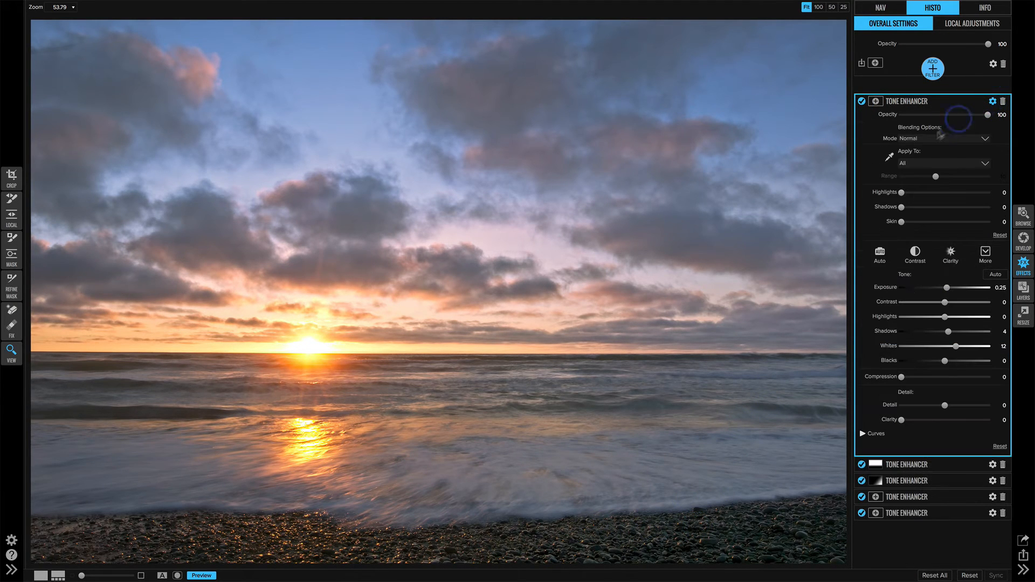
pyautogui.moveTo(901, 207); pyautogui.dragTo(949, 208)
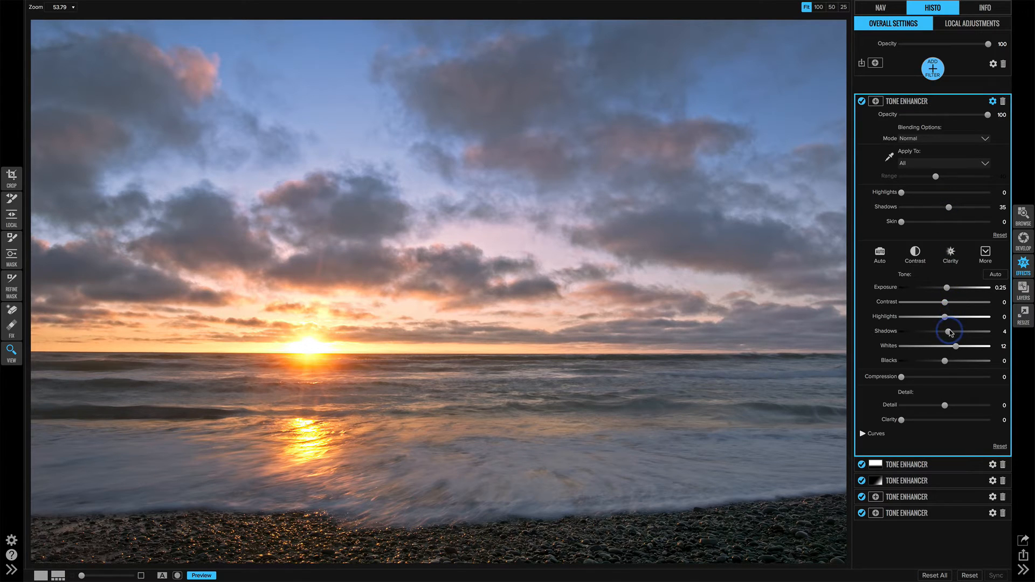
pyautogui.doubleClick(886, 332)
# Mask the fifth filter with a horizontal gradient at the horizon revealing the foreground, and widen its feather
pyautogui.click(12, 255)
pyautogui.click(397, 359)
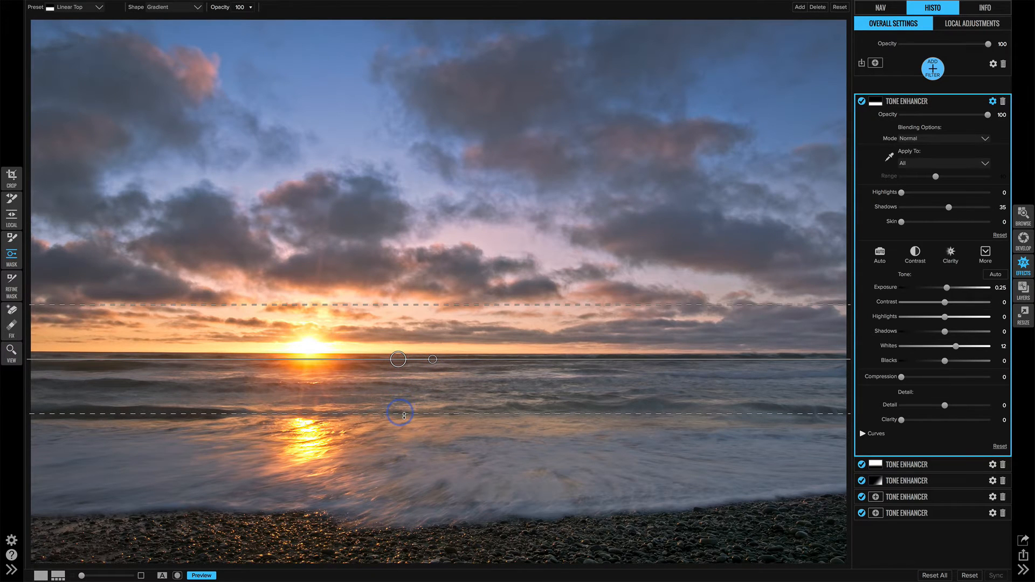
pyautogui.moveTo(403, 415); pyautogui.dragTo(390, 484)
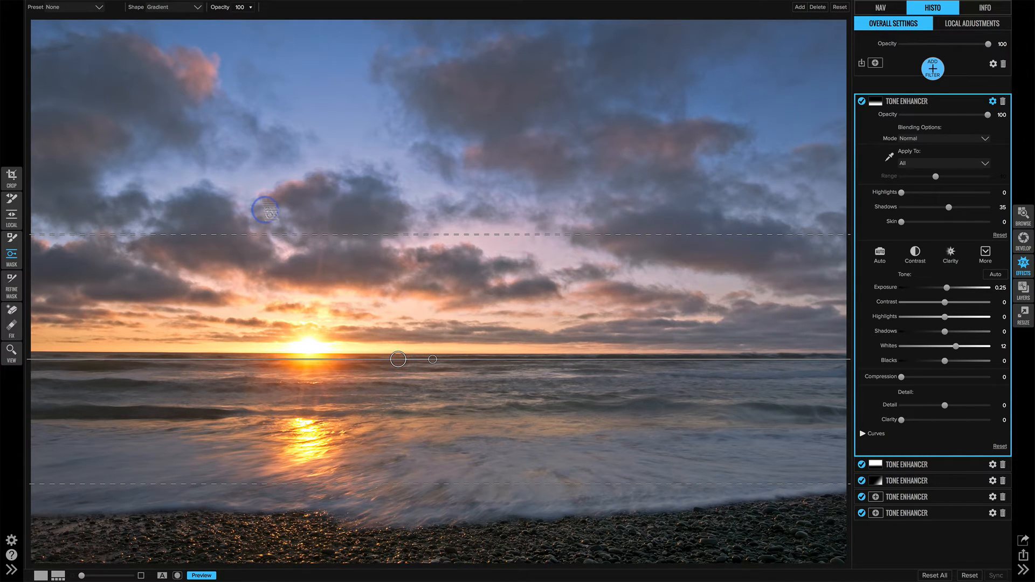
# Turn on the mask display for the fifth filter with the Red Overlay view mode
pyautogui.moveTo(185, 5)
pyautogui.click(143, 5)
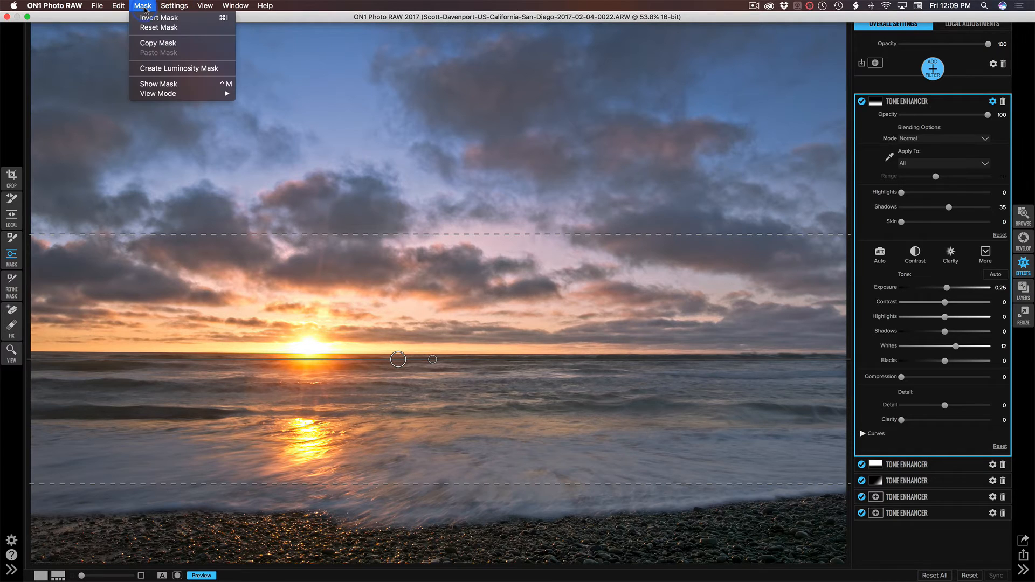
pyautogui.moveTo(223, 93)
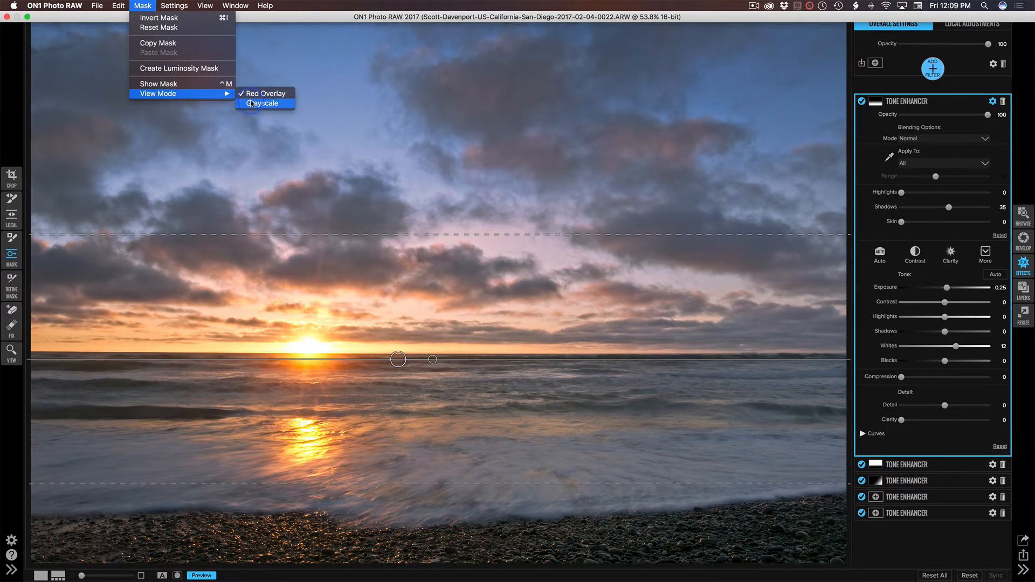
pyautogui.click(261, 94)
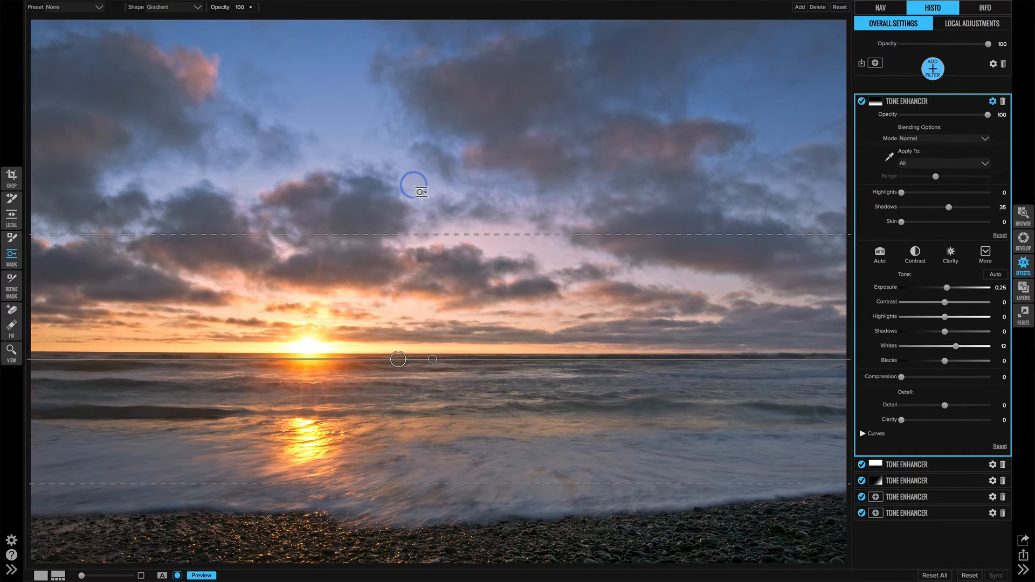
# Turn off the mask display, lower the fifth filter's gradient mask to slightly below the horizon, and compare the filter on and off
pyautogui.press('super+m')
pyautogui.moveTo(398, 360); pyautogui.dragTo(398, 368)
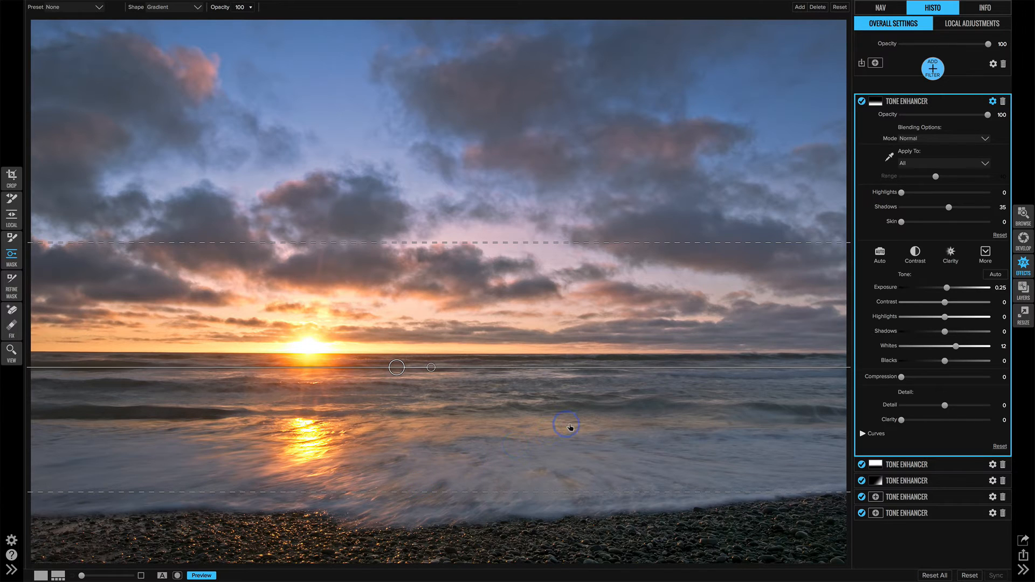
pyautogui.moveTo(515, 249); pyautogui.dragTo(515, 261)
pyautogui.click(862, 101)
pyautogui.click(863, 102)
pyautogui.click(862, 101)
pyautogui.click(863, 101)
pyautogui.click(863, 102)
pyautogui.click(862, 101)
# Add a sixth Tone Enhancer filter and set its Exposure to -0.3
pyautogui.click(933, 67)
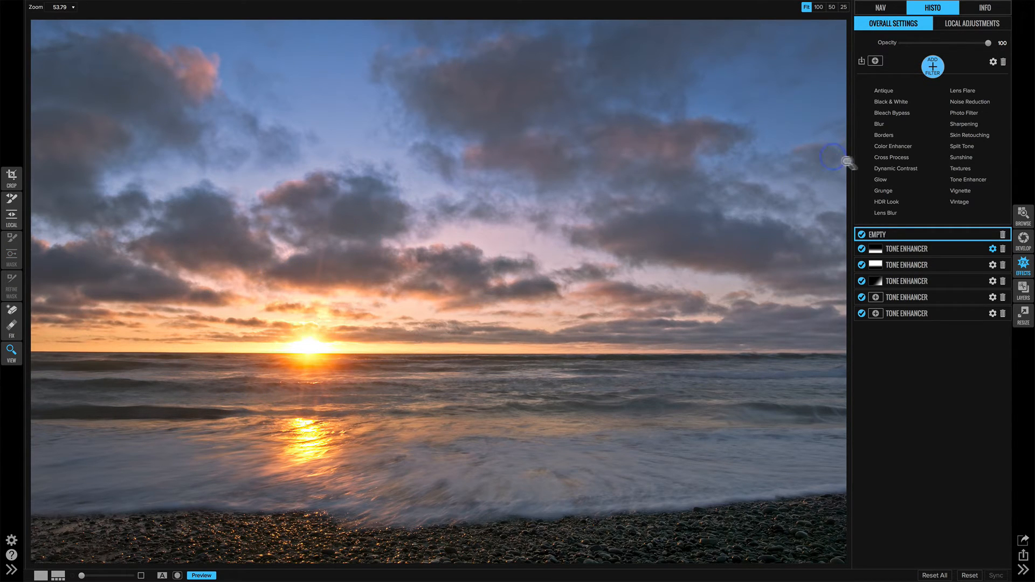
pyautogui.click(967, 179)
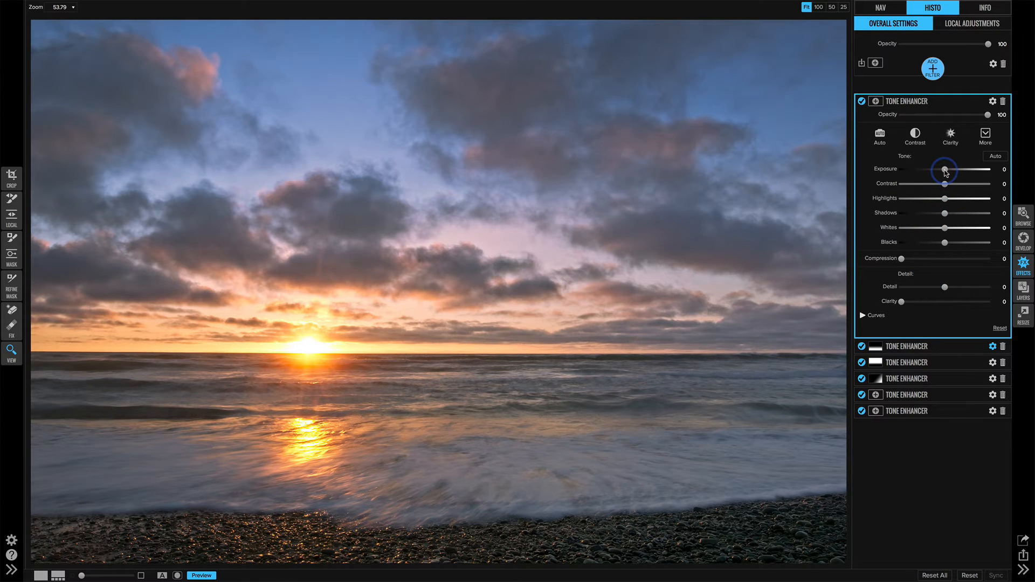
pyautogui.moveTo(945, 173); pyautogui.dragTo(945, 174)
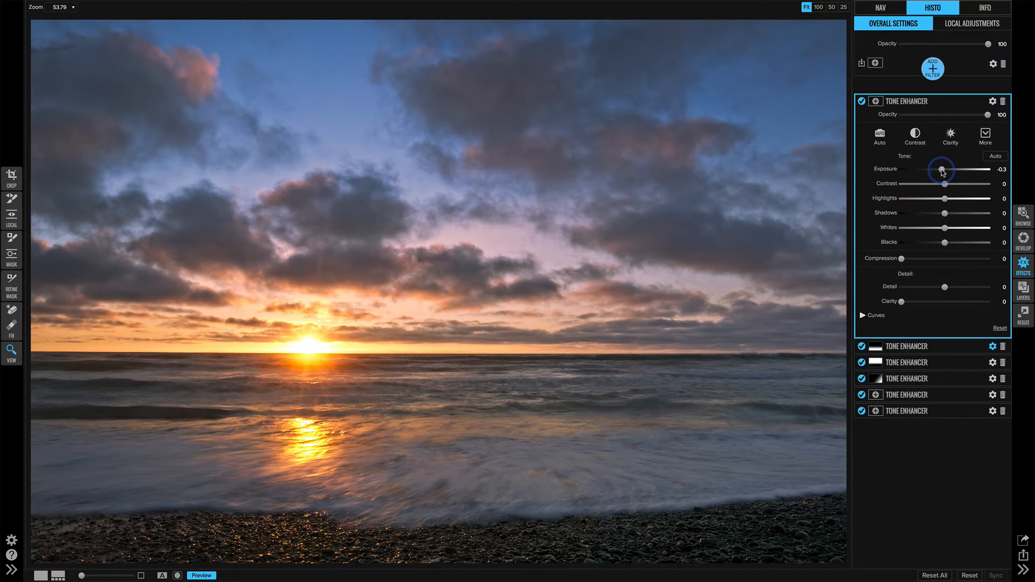
pyautogui.moveTo(944, 199); pyautogui.dragTo(941, 201)
pyautogui.click(886, 200)
pyautogui.click(886, 230)
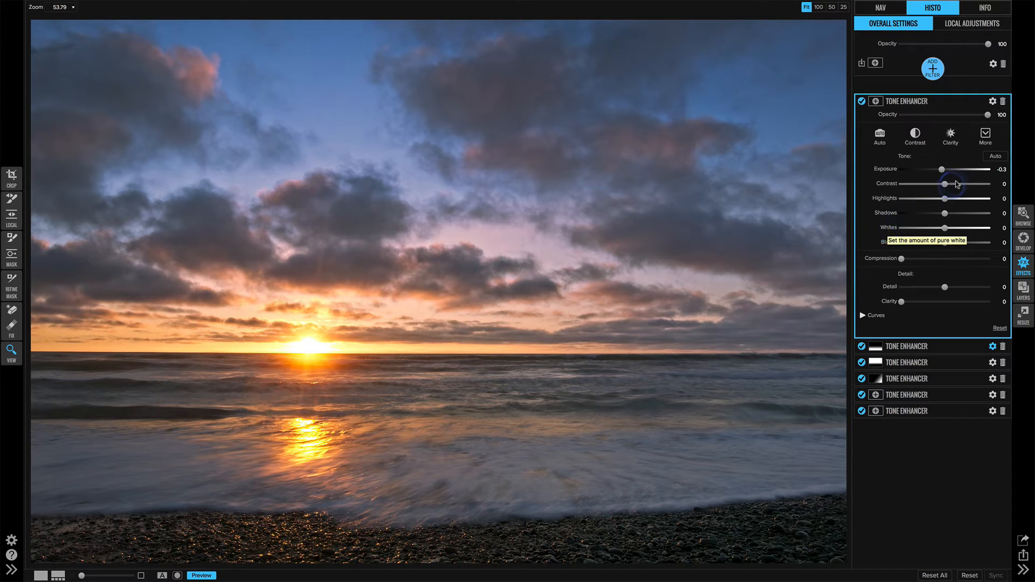
pyautogui.click(936, 176)
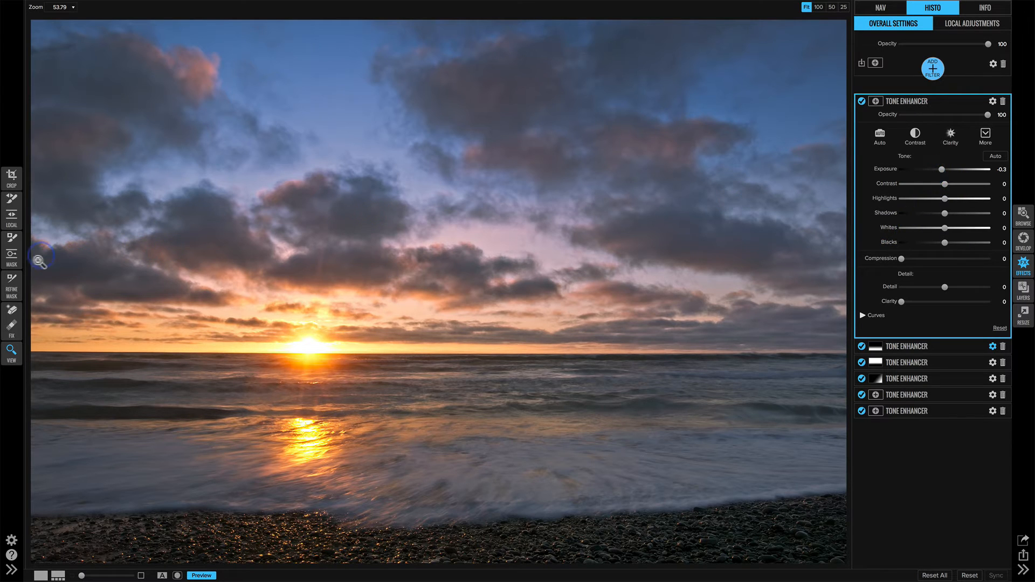
# Mask the sixth filter with an Edges shape centred on the sun, shrink its oval, and widen the feather
pyautogui.click(12, 255)
pyautogui.click(197, 8)
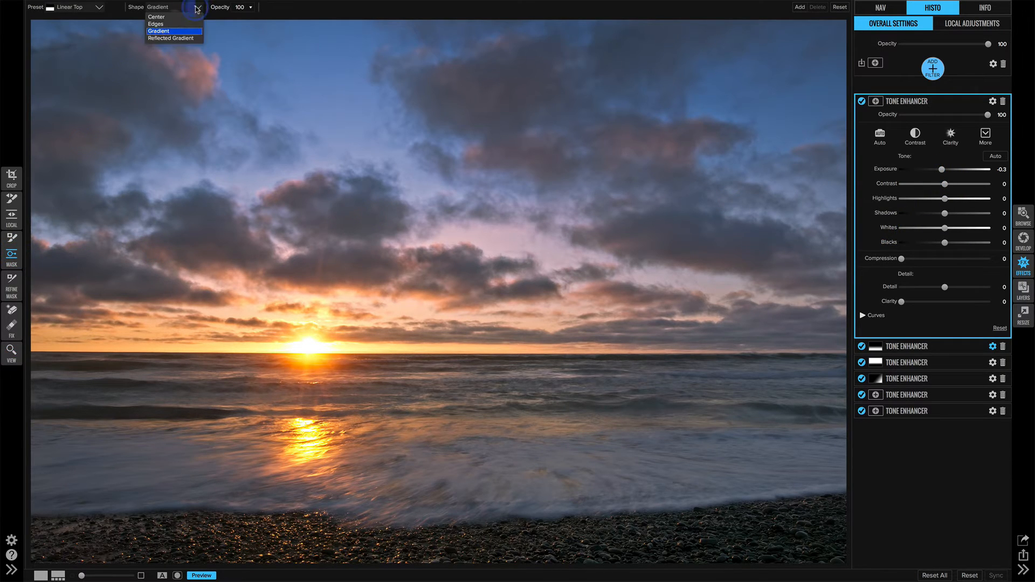
pyautogui.click(157, 24)
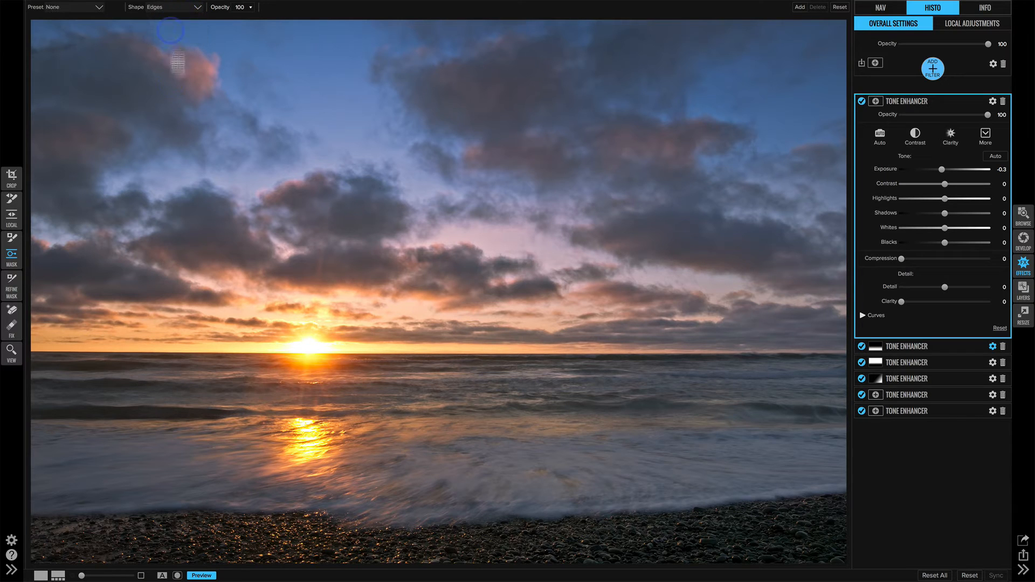
pyautogui.click(306, 349)
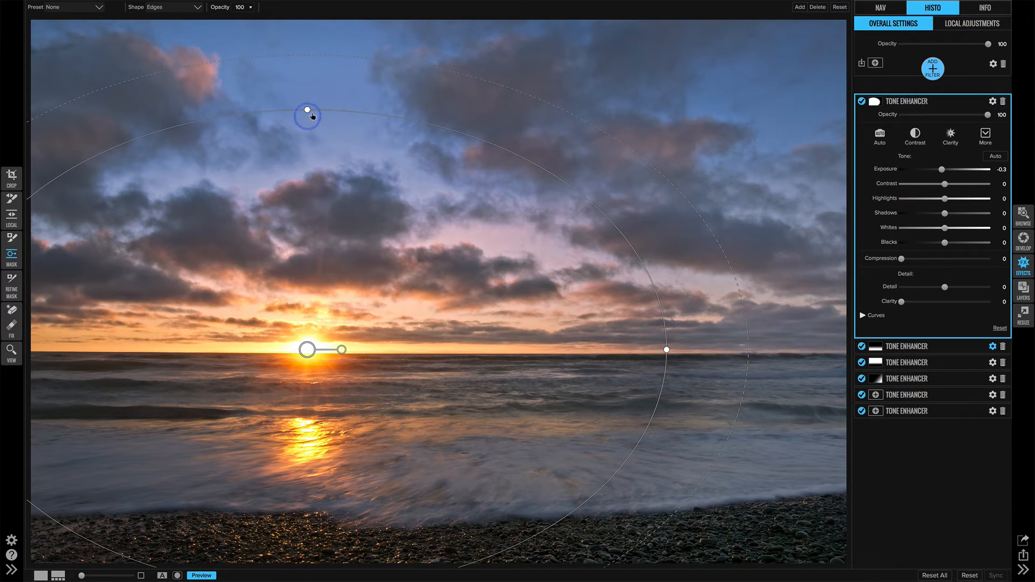
pyautogui.moveTo(307, 110); pyautogui.dragTo(307, 299)
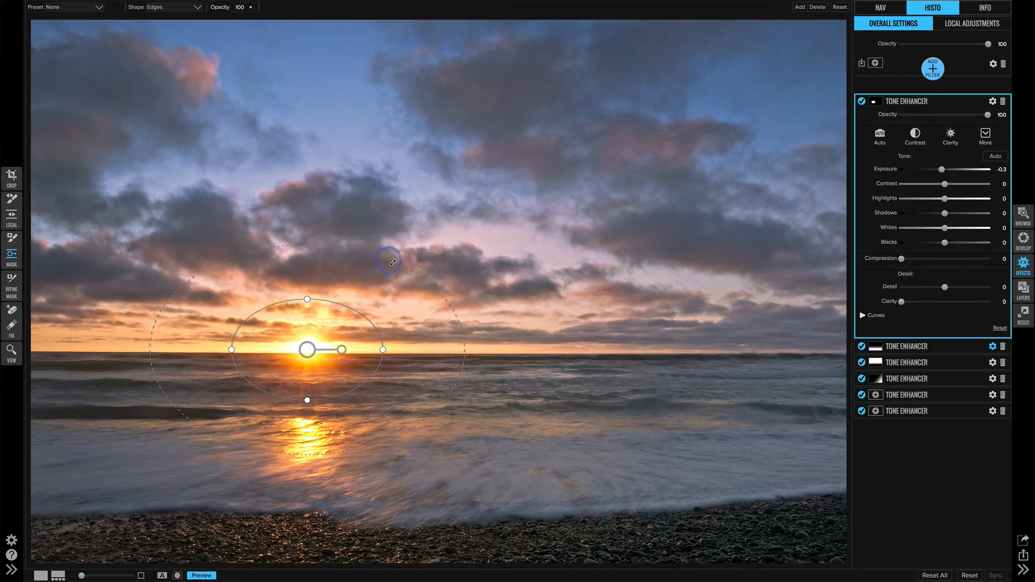
pyautogui.moveTo(388, 259); pyautogui.dragTo(462, 189)
pyautogui.moveTo(307, 349); pyautogui.dragTo(305, 345)
# Compare the photo with the sixth filter on and off to judge the darkening around the sun
pyautogui.click(860, 101)
pyautogui.click(861, 101)
pyautogui.click(862, 102)
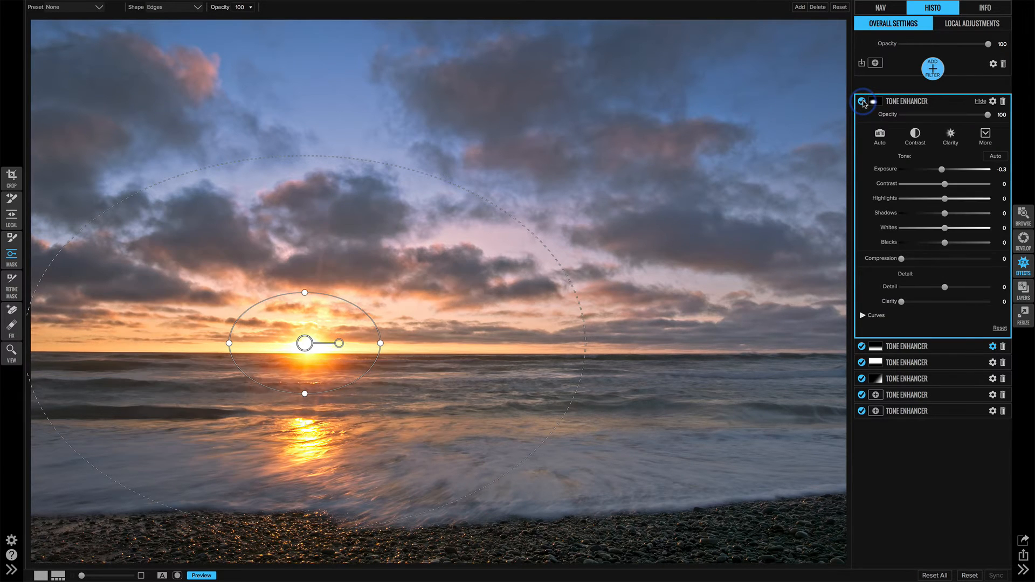
pyautogui.click(861, 102)
pyautogui.click(862, 102)
pyautogui.click(862, 101)
pyautogui.click(862, 101)
pyautogui.click(862, 102)
pyautogui.click(862, 102)
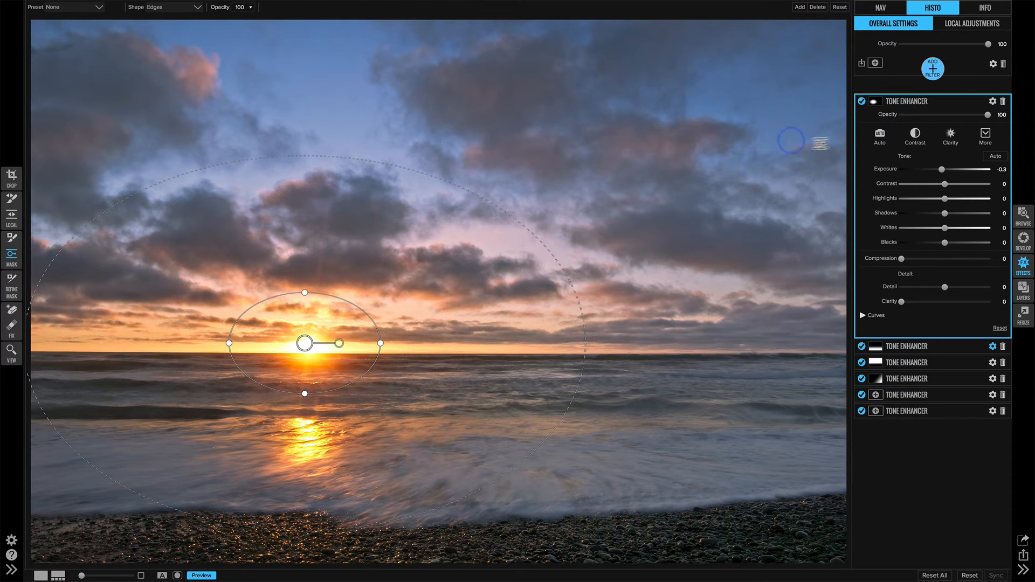
pyautogui.click(861, 102)
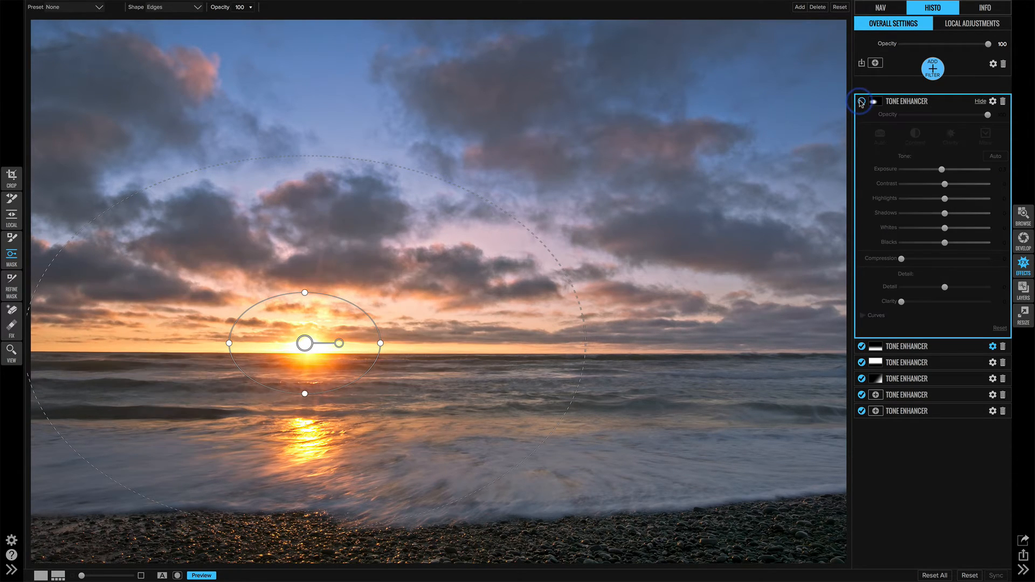
pyautogui.click(862, 102)
pyautogui.click(861, 102)
pyautogui.click(861, 102)
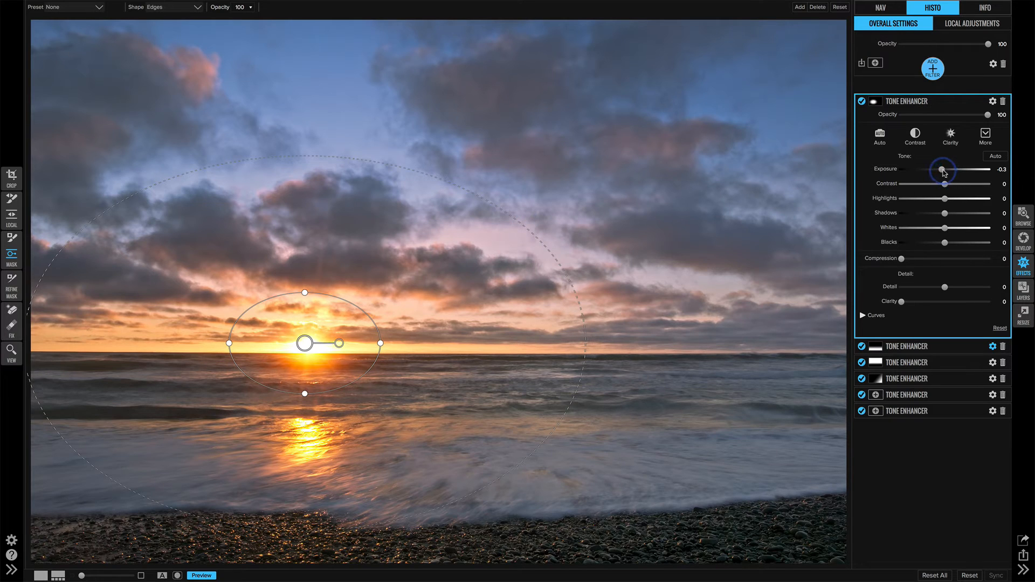
# Set the sixth filter's Exposure to -0.2 and check it on and off
pyautogui.moveTo(943, 173); pyautogui.dragTo(945, 173)
pyautogui.click(861, 101)
pyautogui.click(863, 101)
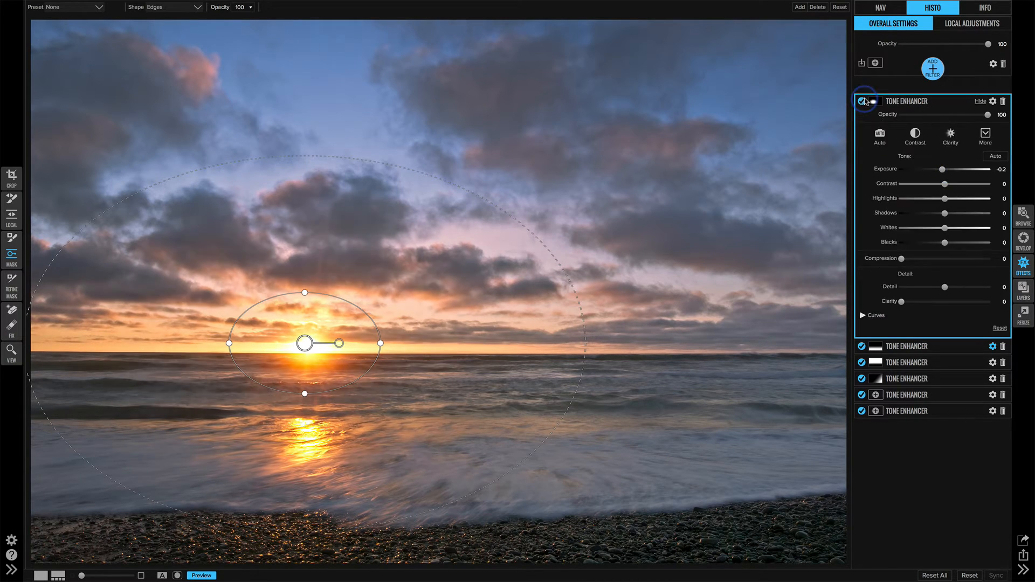
# Narrow the sixth filter's oval mask to a small circle and recentre it on the sun
pyautogui.click(229, 342)
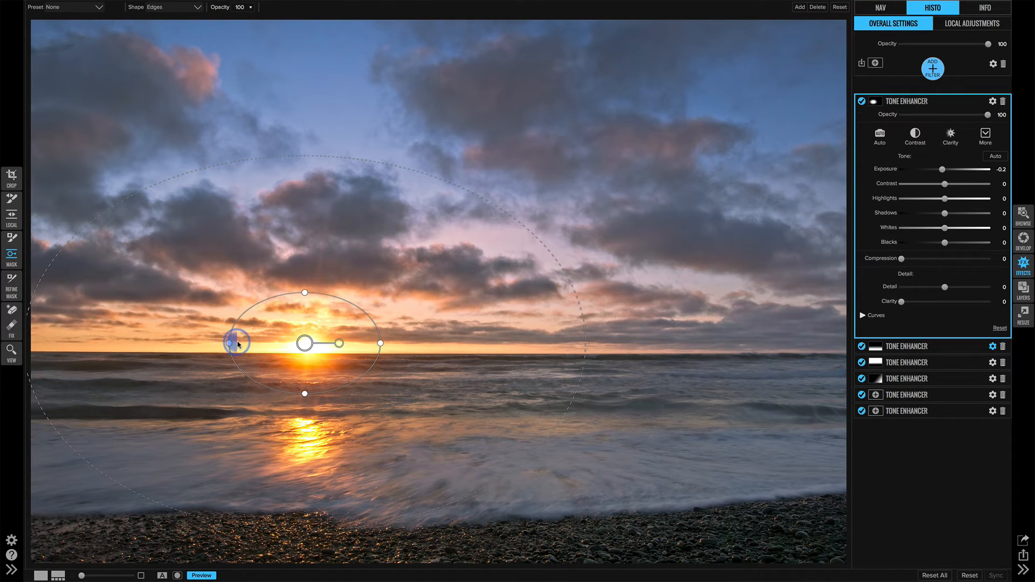
pyautogui.moveTo(229, 343); pyautogui.dragTo(277, 343)
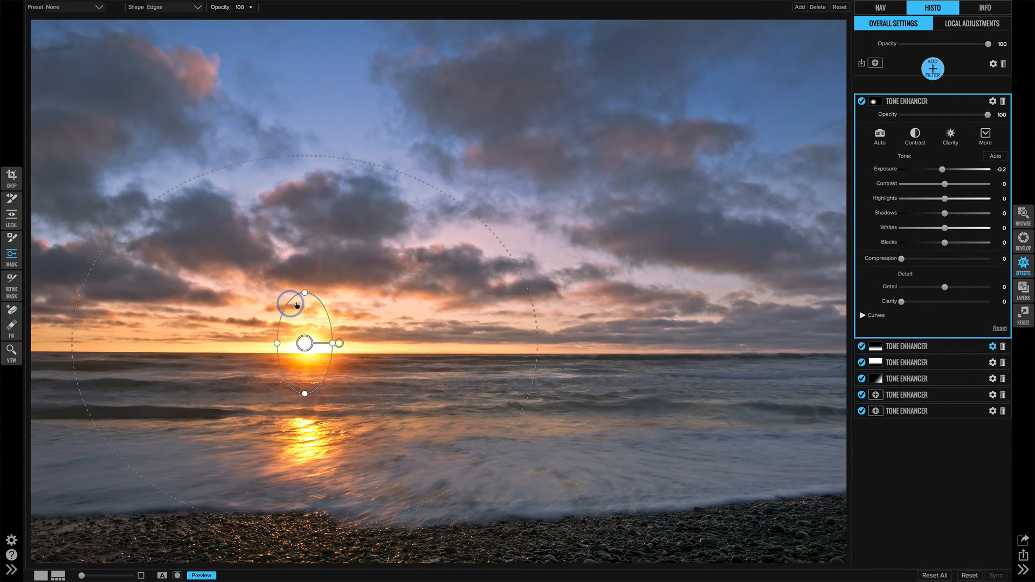
pyautogui.moveTo(304, 293); pyautogui.dragTo(307, 351)
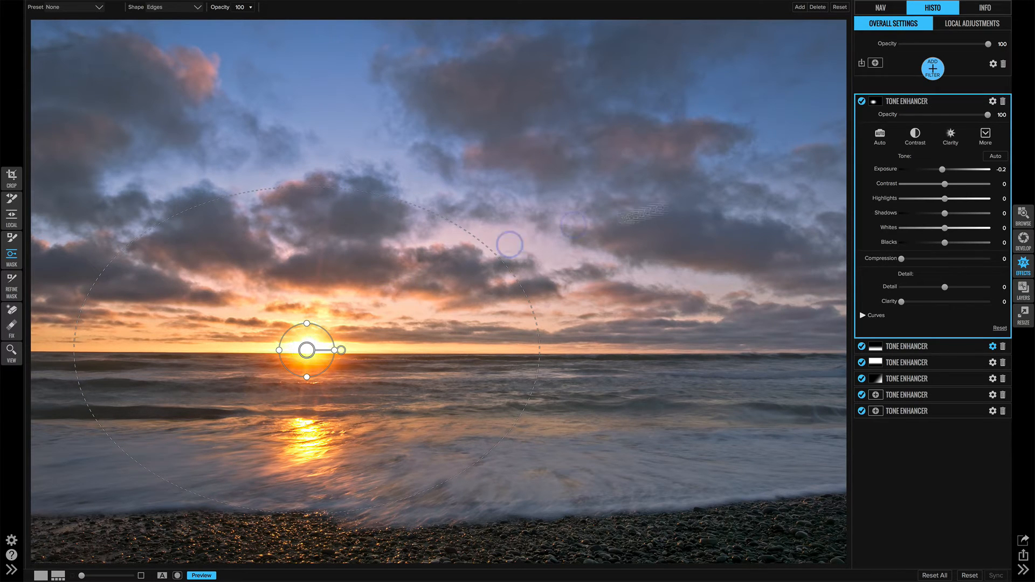
# Compare the photo with the sixth and fifth Tone Enhancer filters switched on and off in turn
pyautogui.click(861, 102)
pyautogui.click(861, 102)
pyautogui.click(861, 102)
pyautogui.click(861, 102)
pyautogui.click(861, 102)
pyautogui.click(861, 102)
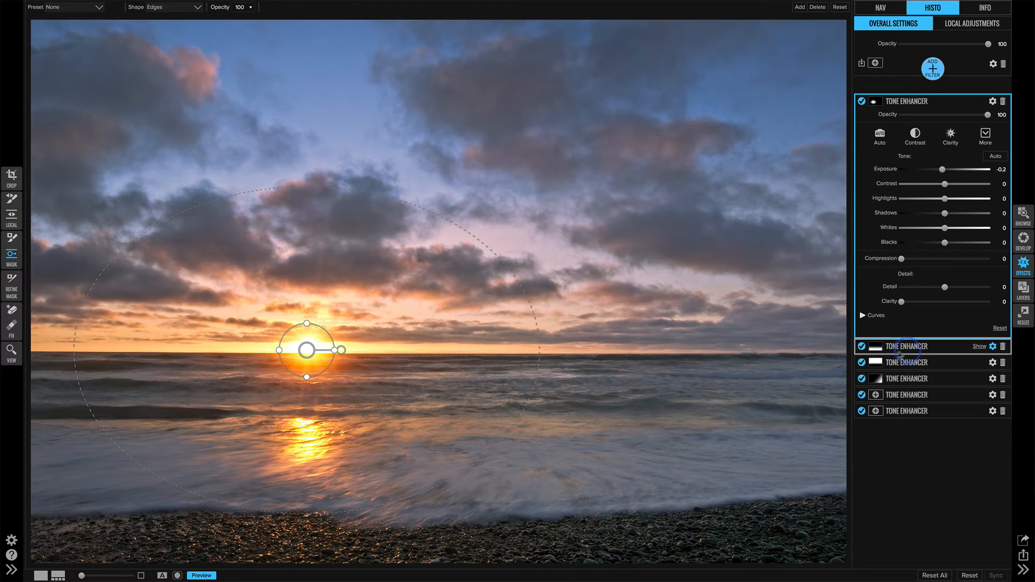
pyautogui.click(861, 347)
pyautogui.click(861, 347)
pyautogui.click(861, 348)
pyautogui.click(861, 347)
# Reopen the fourth Tone Enhancer filter's settings and adjust the upper point of its Blue curve to In 167, Out 195
pyautogui.click(862, 363)
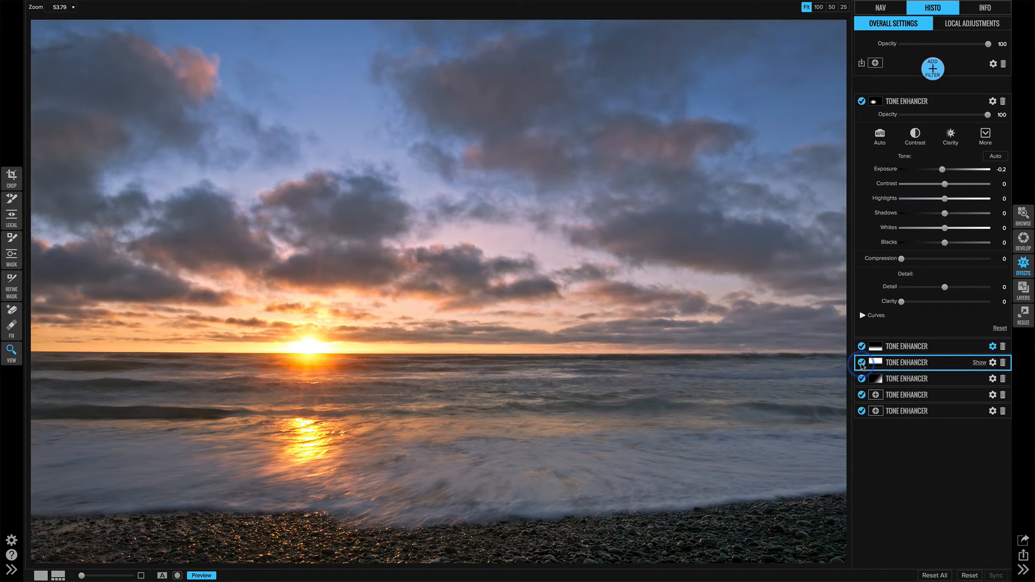
pyautogui.click(976, 363)
pyautogui.click(957, 392)
pyautogui.moveTo(958, 393); pyautogui.dragTo(952, 393)
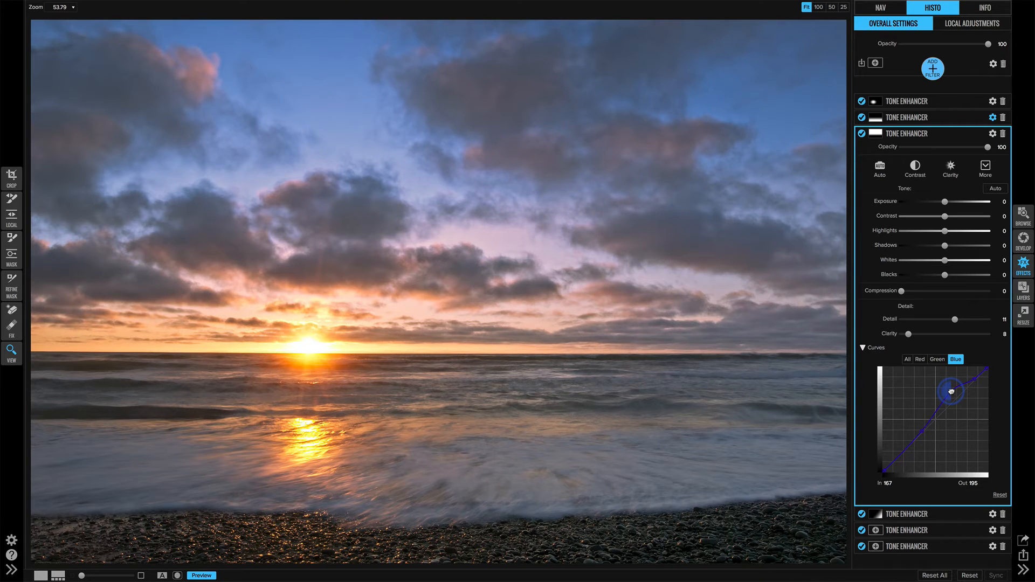
pyautogui.click(416, 323)
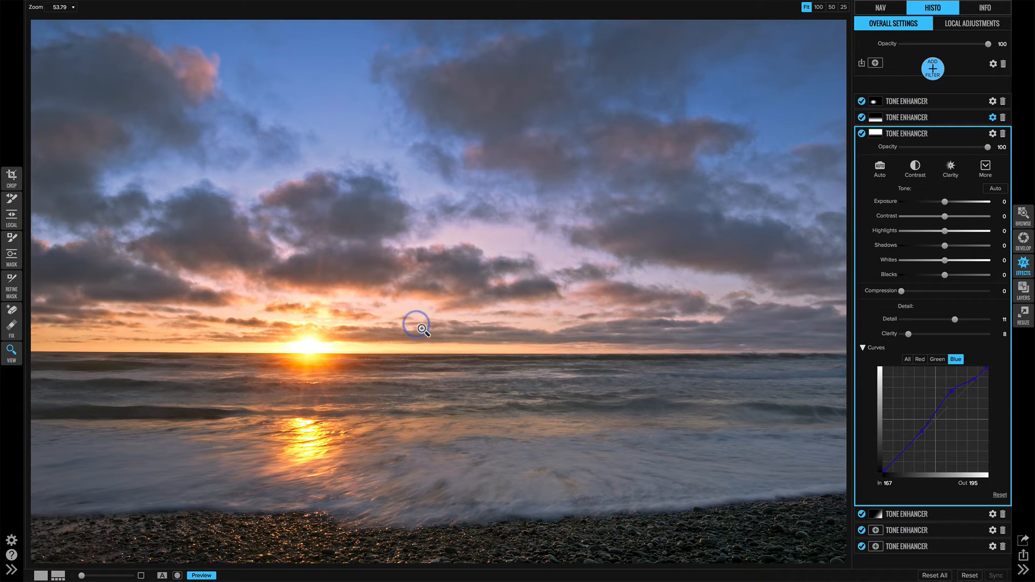
# Reposition the fourth filter's gradient mask just below the horizon and touch up its Blue curve's upper point
pyautogui.click(12, 253)
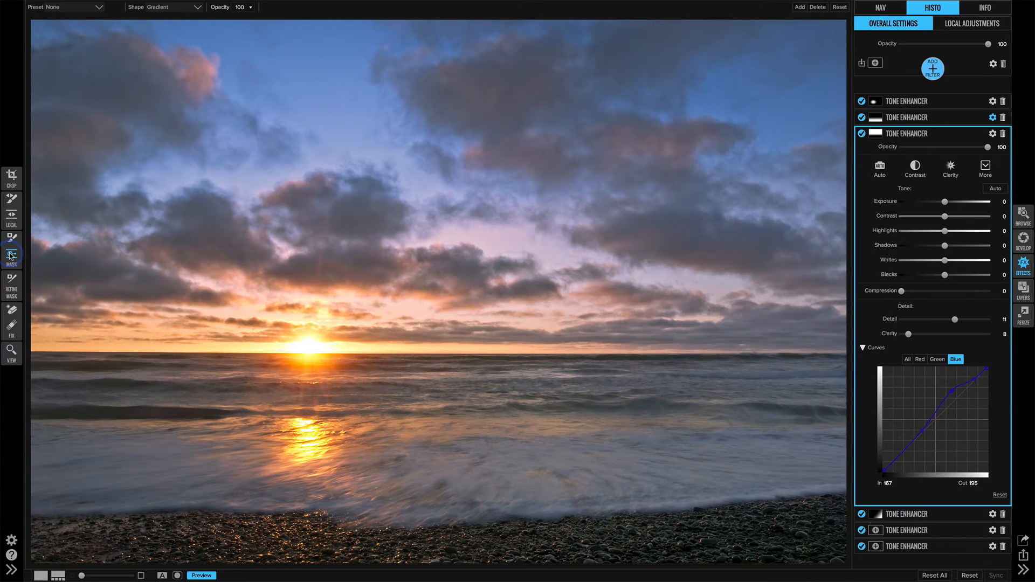
pyautogui.moveTo(396, 376); pyautogui.dragTo(396, 385)
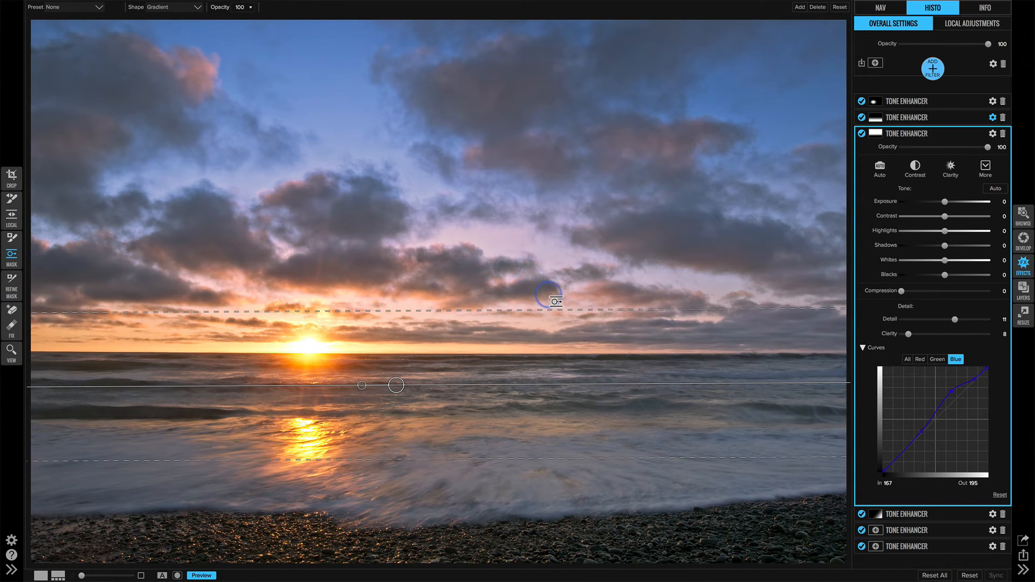
pyautogui.moveTo(395, 385); pyautogui.dragTo(396, 378)
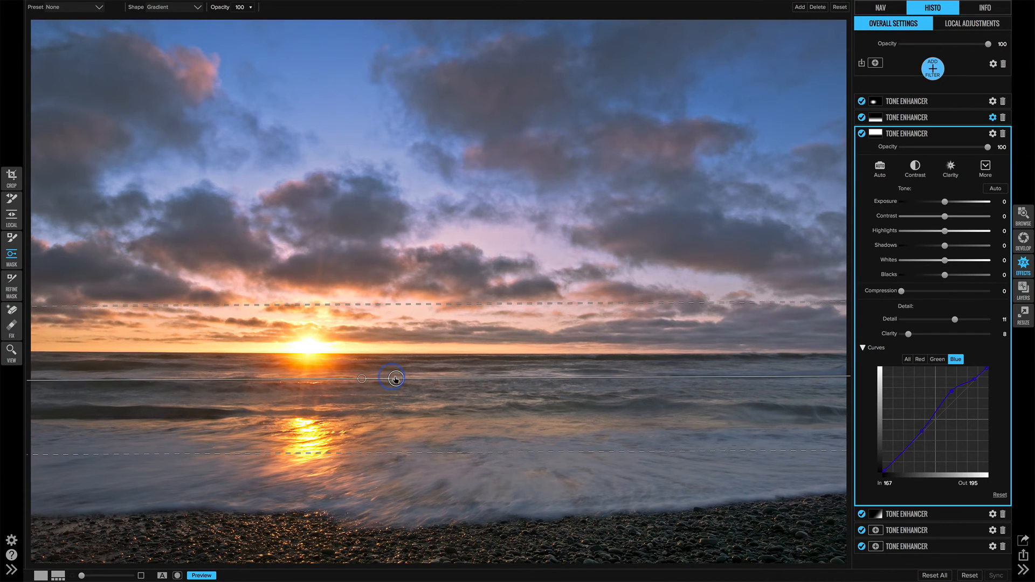
pyautogui.click(952, 390)
# Collapse the filter settings and compare the edited photo with the original
pyautogui.click(980, 135)
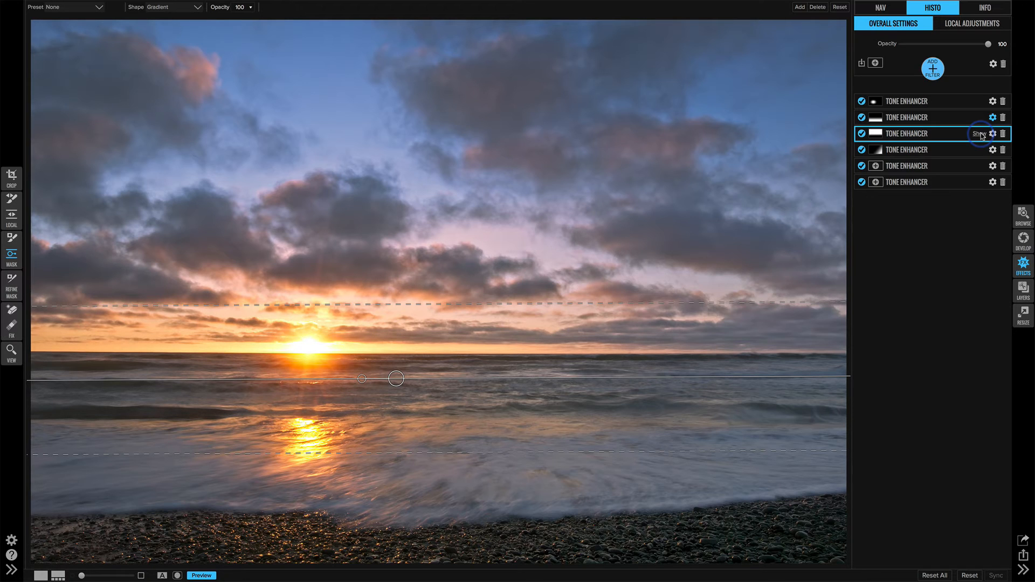
pyautogui.click(979, 102)
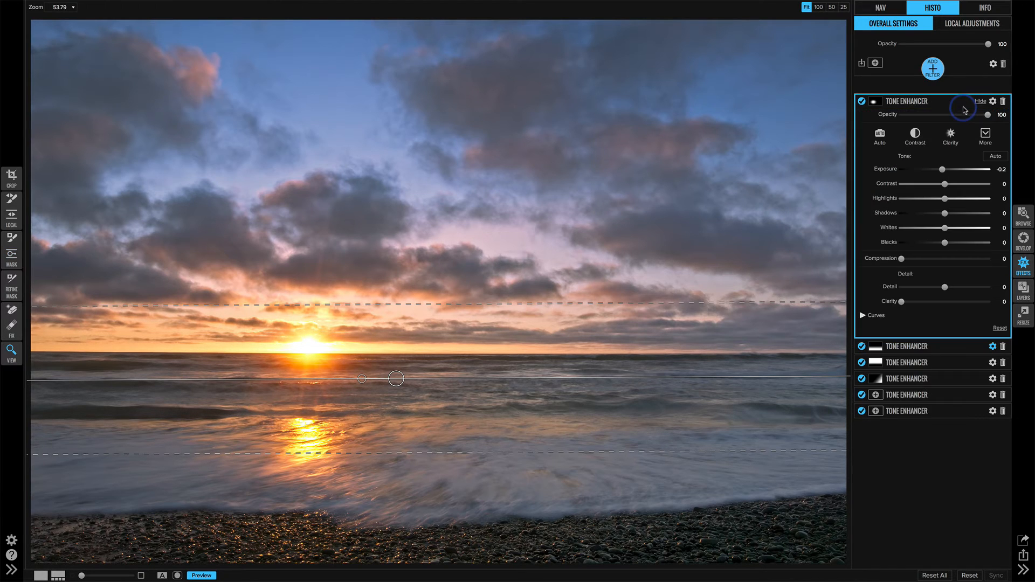
pyautogui.click(980, 103)
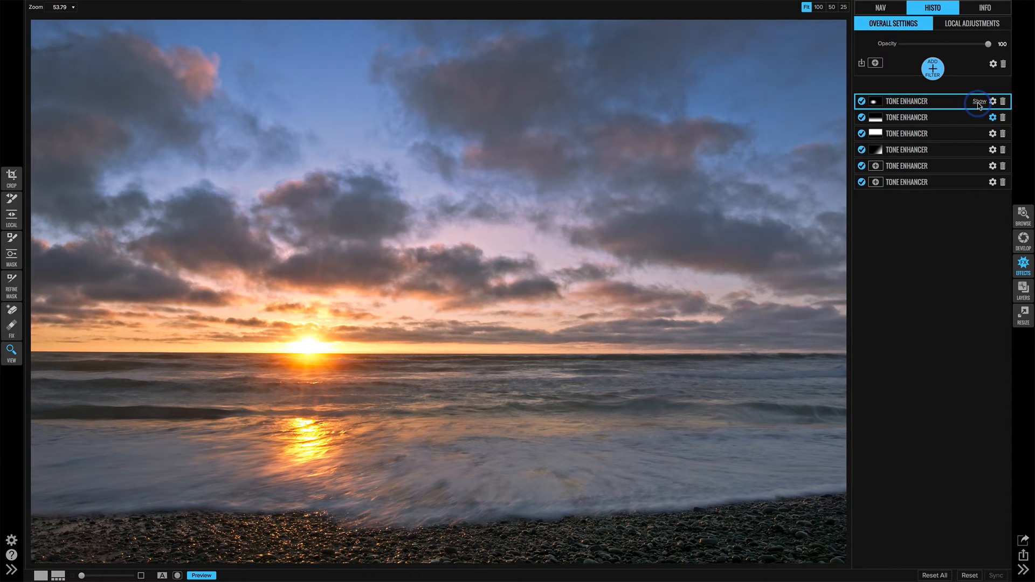
pyautogui.hotkey('ctrl', 'p')
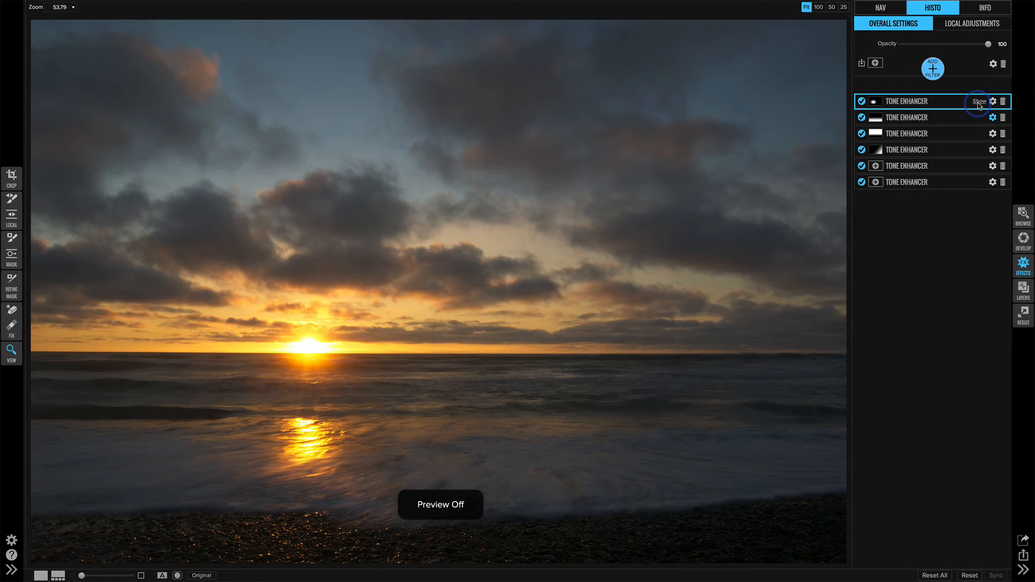
pyautogui.hotkey('ctrl', 'p')
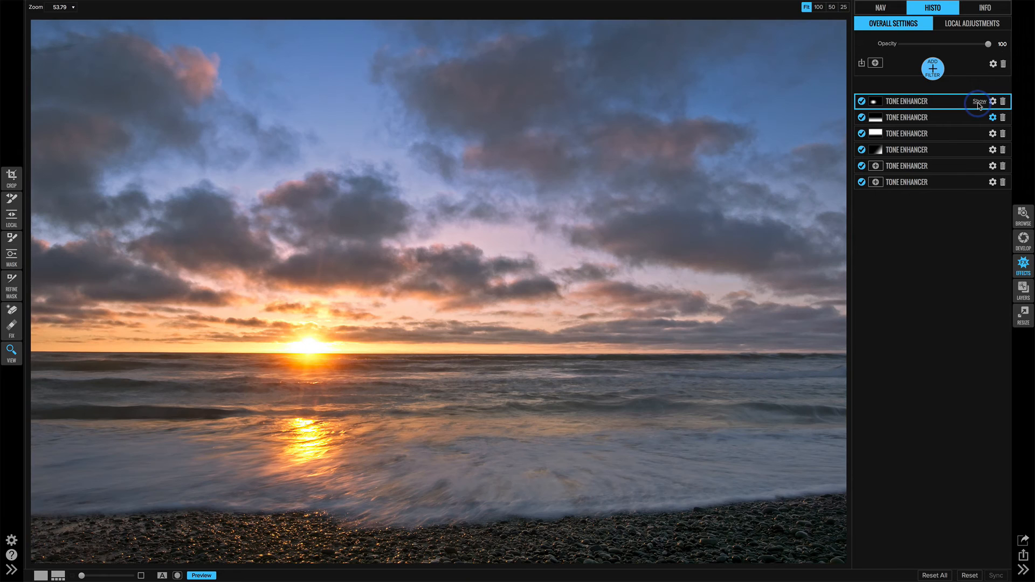
pyautogui.hotkey('ctrl', 'p')
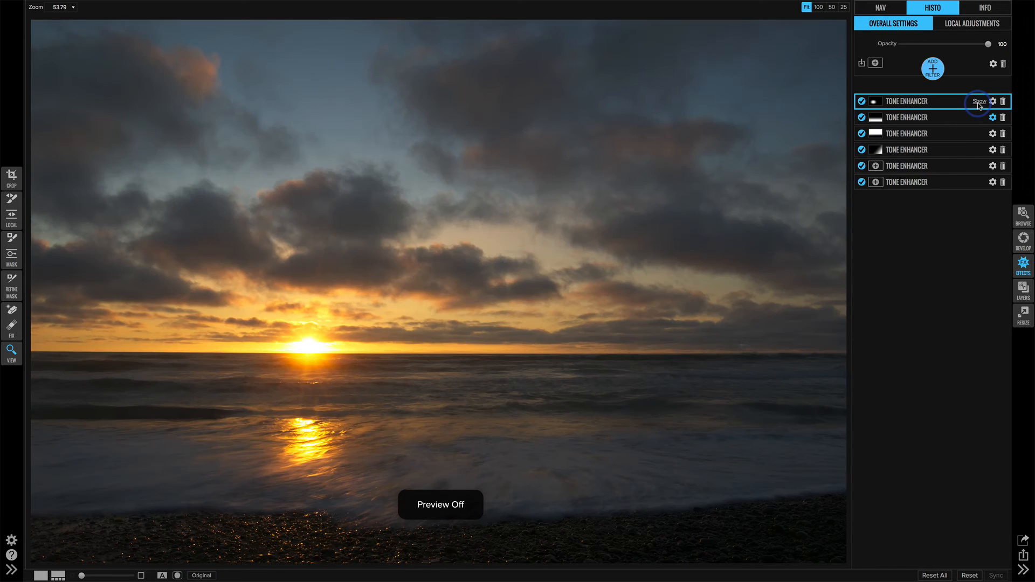
pyautogui.hotkey('ctrl', 'p')
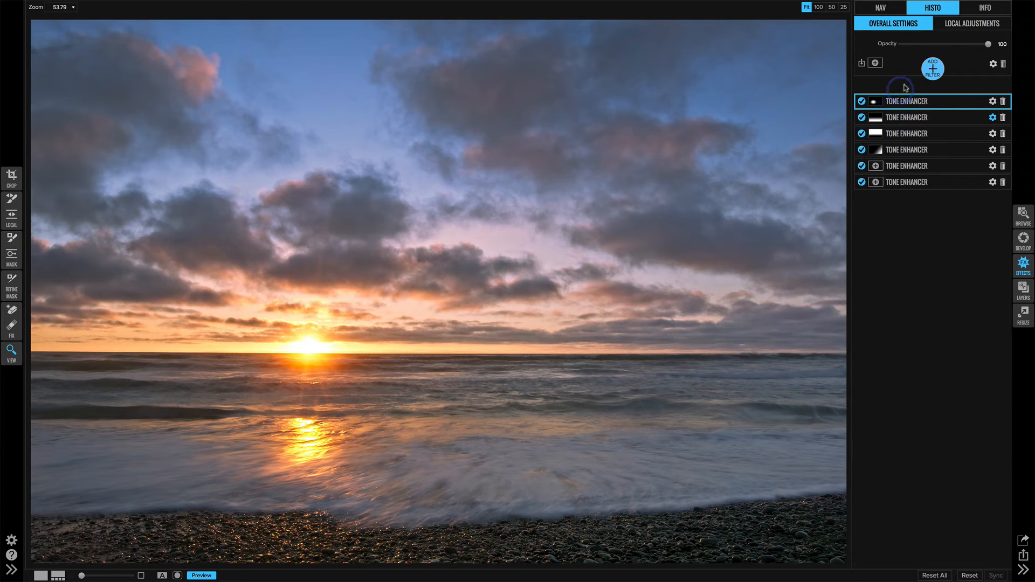
# Add a seventh Tone Enhancer filter with Contrast 12, Detail 11 and Clarity 14
pyautogui.click(933, 69)
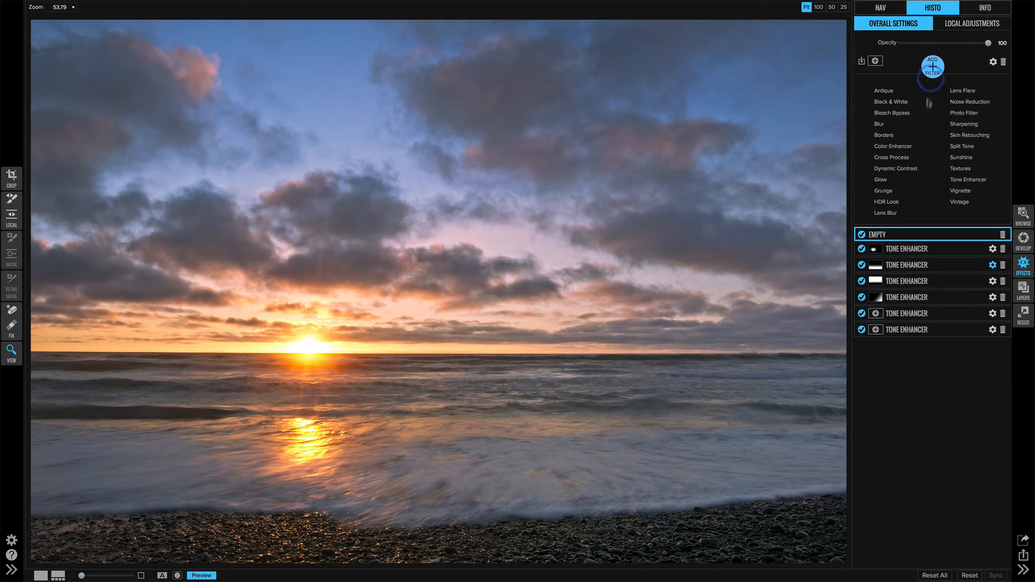
pyautogui.click(959, 180)
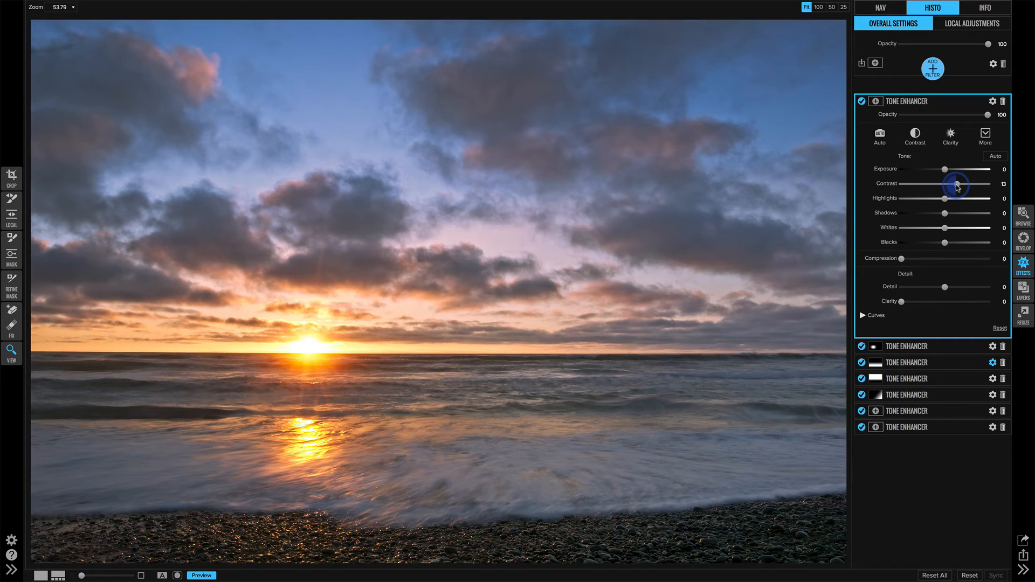
pyautogui.click(944, 287)
pyautogui.moveTo(946, 289); pyautogui.dragTo(913, 302)
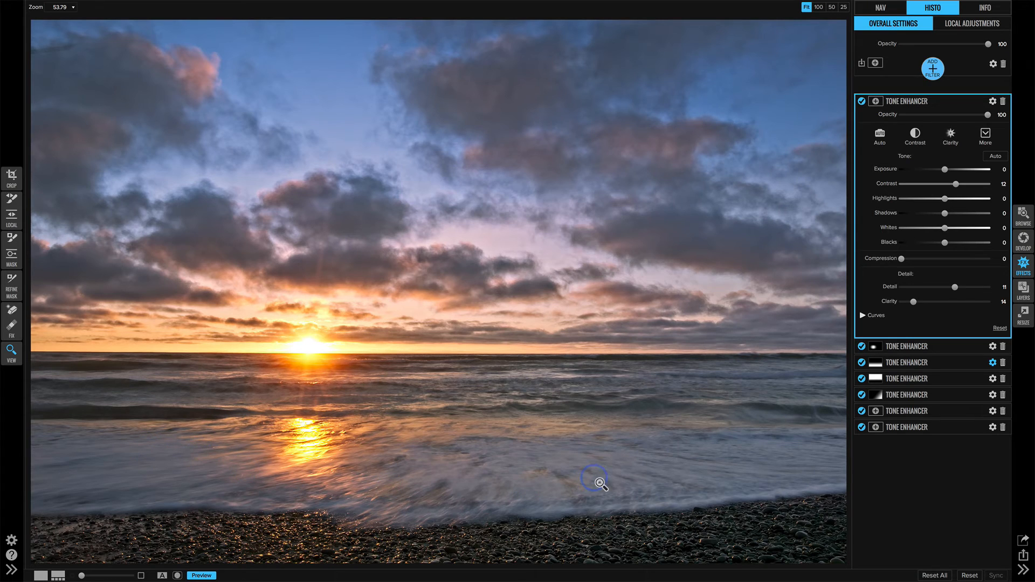
# Raise the seventh Tone Enhancer filter's Detail to 16 and Clarity to 19
pyautogui.moveTo(913, 301); pyautogui.dragTo(960, 286)
pyautogui.click(955, 287)
pyautogui.click(944, 214)
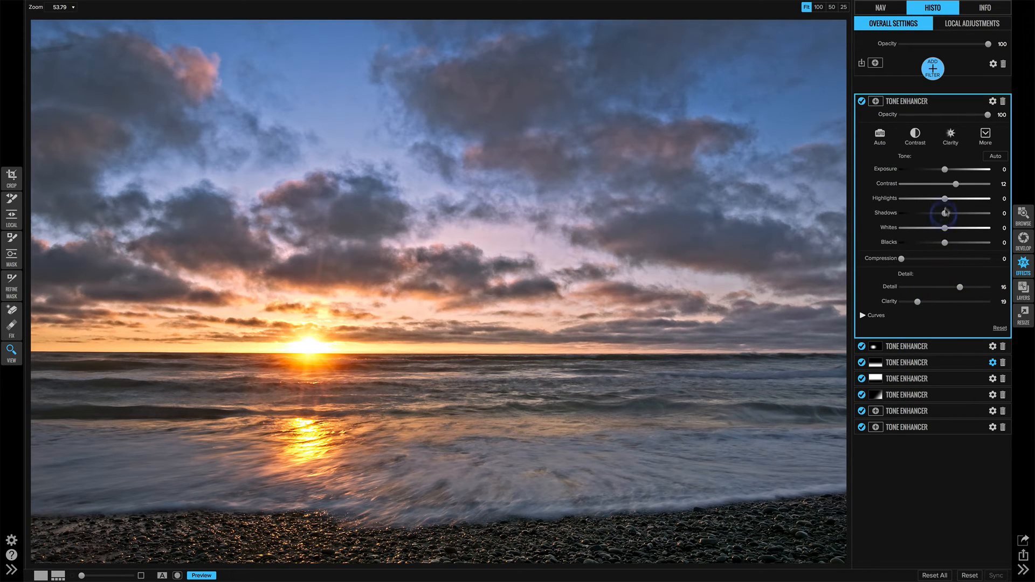
pyautogui.click(957, 185)
pyautogui.click(12, 254)
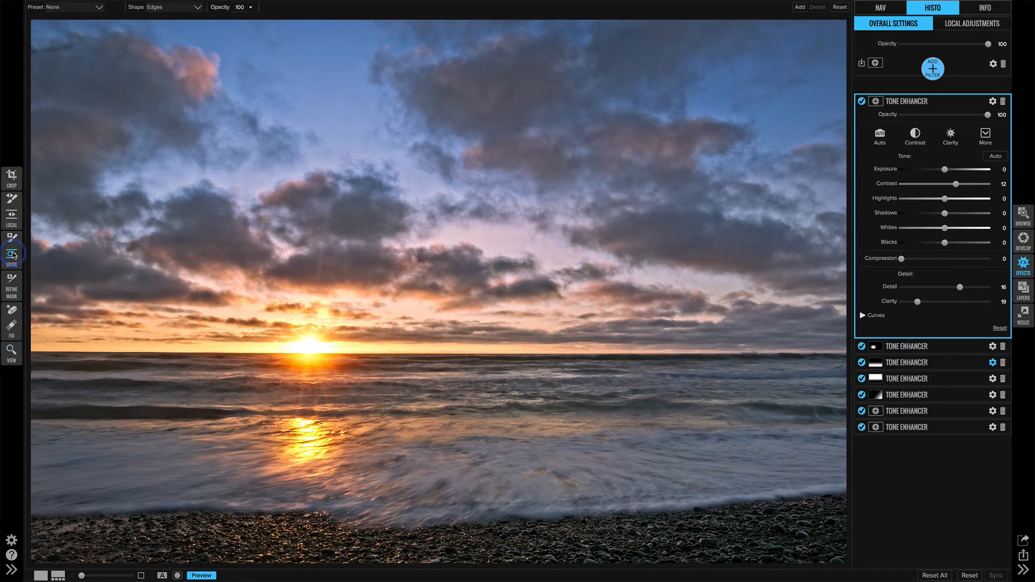
pyautogui.click(195, 7)
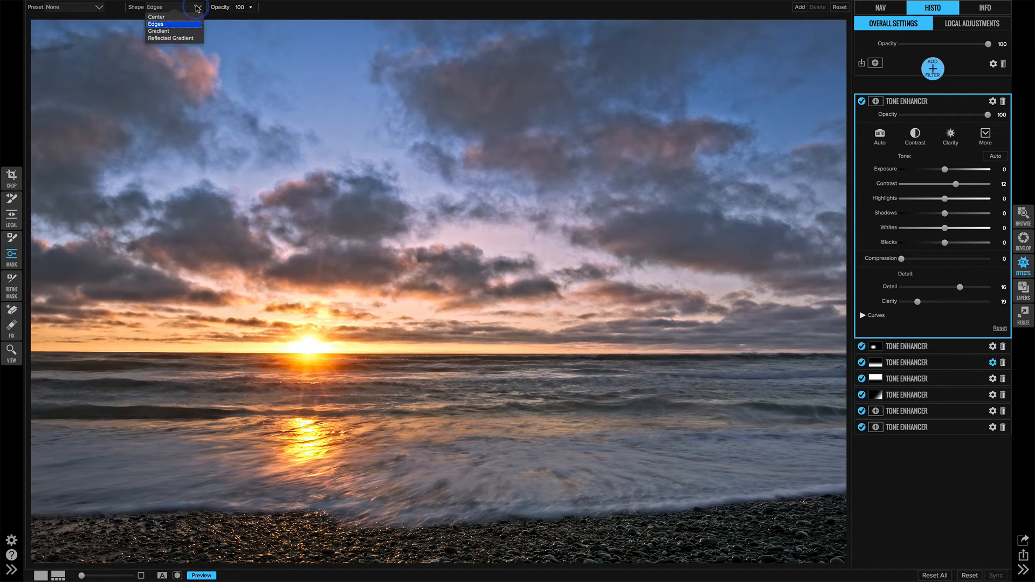
pyautogui.click(183, 39)
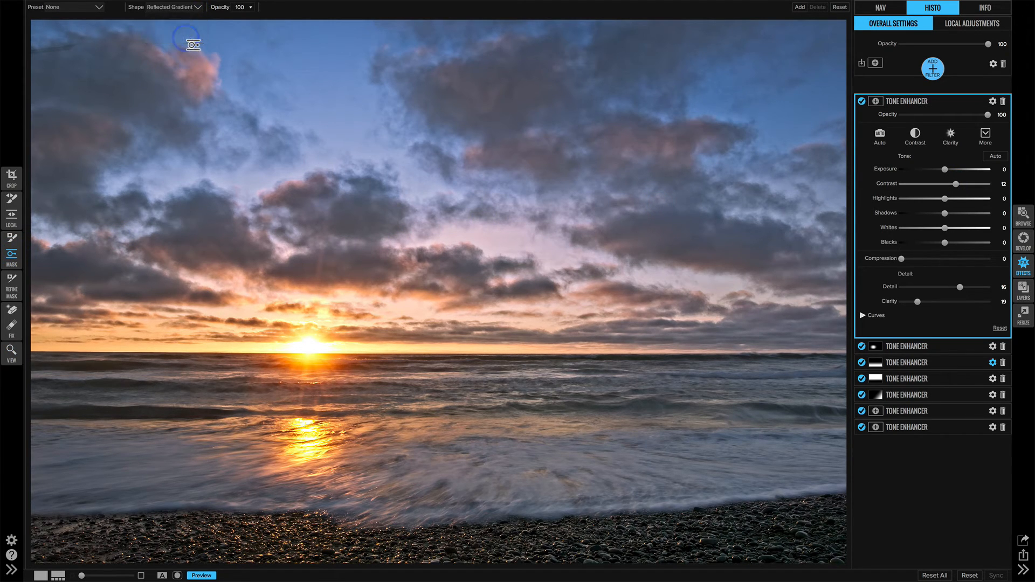
pyautogui.click(442, 456)
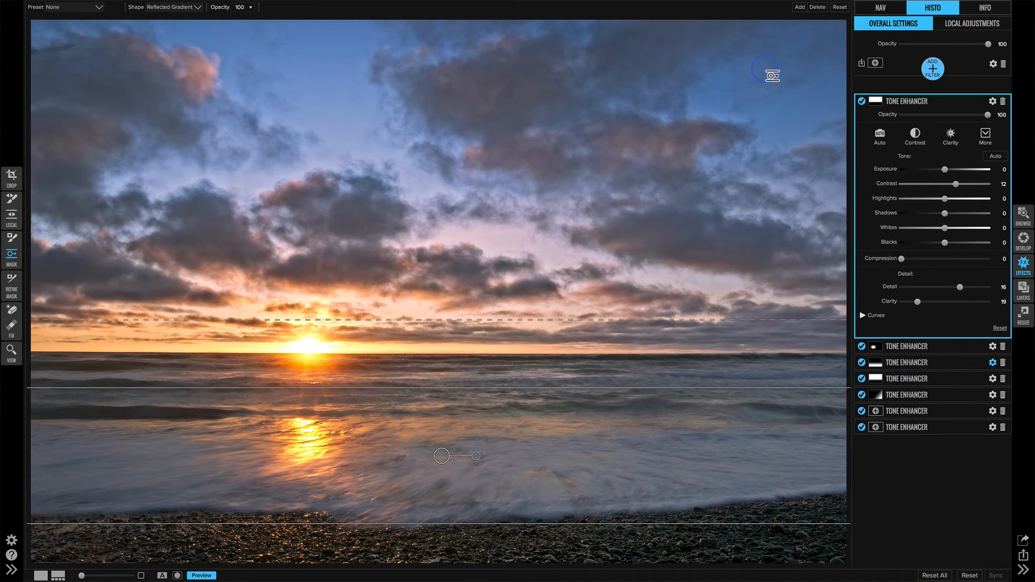
pyautogui.click(817, 7)
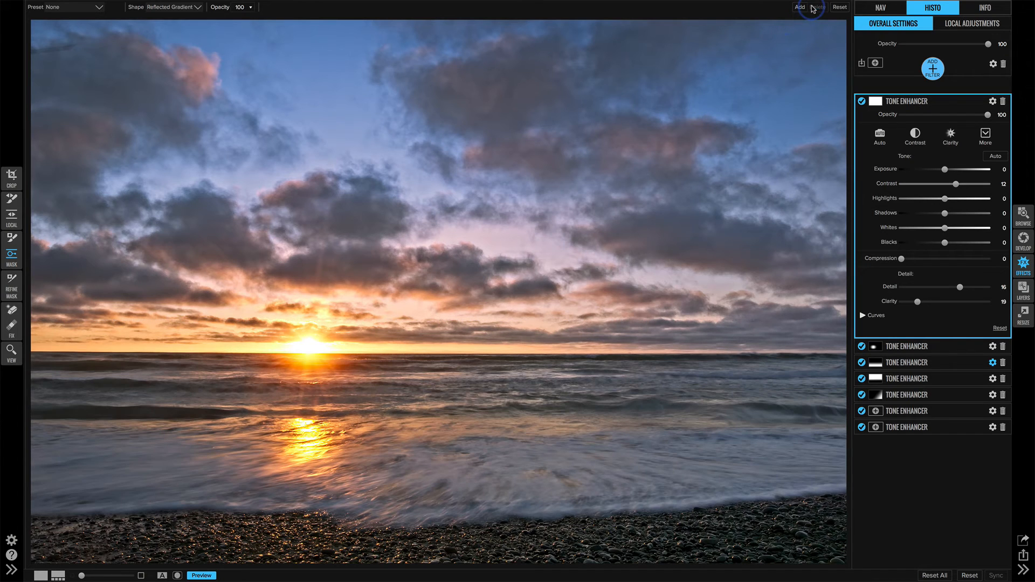
# Switch to the masking brush and invert the seventh filter's mask to black
pyautogui.click(13, 239)
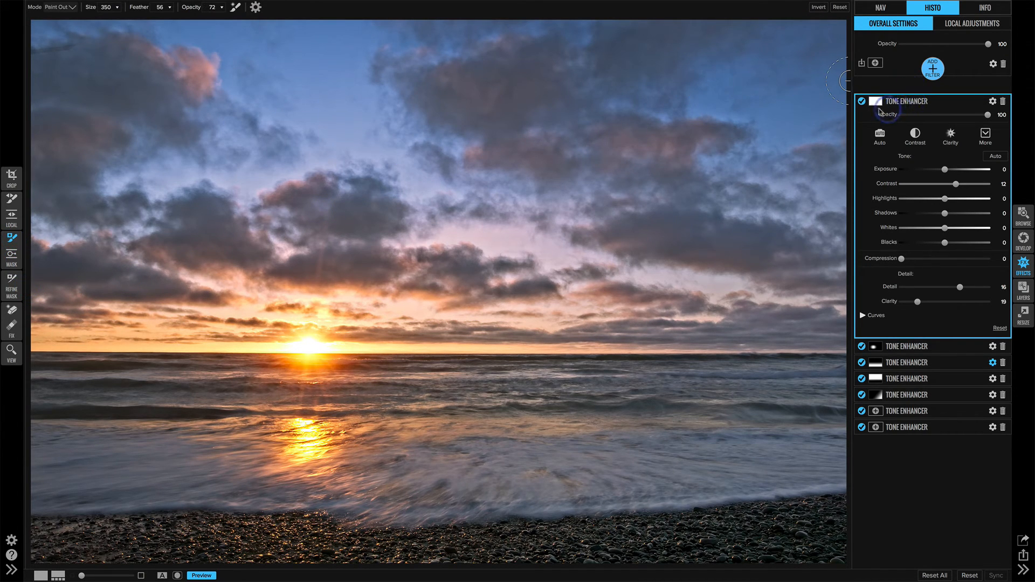
pyautogui.click(876, 105)
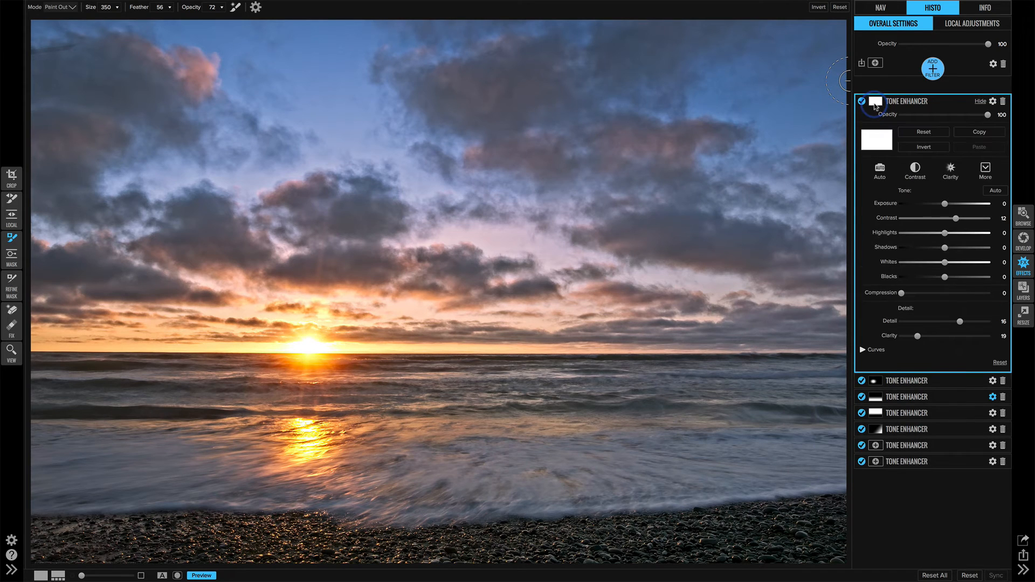
pyautogui.click(928, 147)
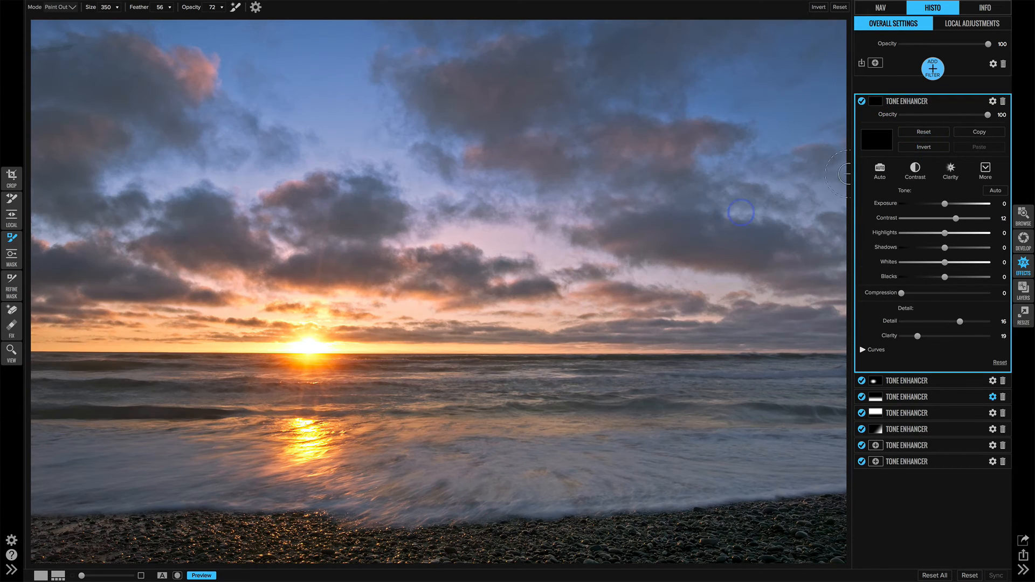
# Paint the seventh filter in across the foreground surf using the masking brush in Paint In mode at size 600
pyautogui.click(64, 7)
pyautogui.click(59, 27)
pyautogui.press(']')
pyautogui.press(']')
pyautogui.press(']')
pyautogui.press(']')
pyautogui.press(']')
pyautogui.press(']')
pyautogui.press(']')
pyautogui.press('[')
pyautogui.press('[')
pyautogui.press('[')
pyautogui.press('[')
pyautogui.moveTo(124, 459); pyautogui.dragTo(480, 458)
# Check the painted surf mask as a red overlay and touch it up at the left edge of the water
pyautogui.hotkey('ctrl', 'm')
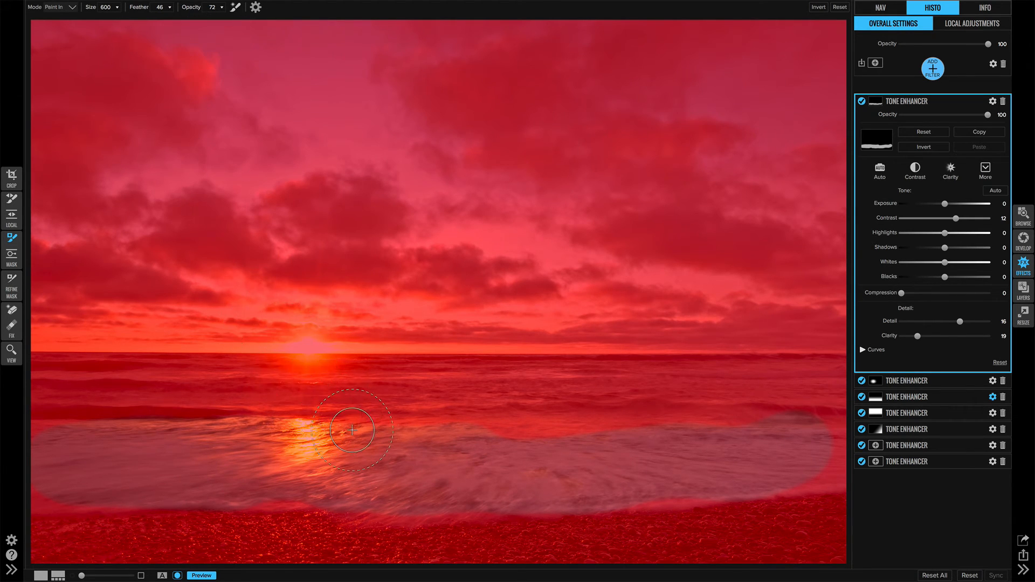
pyautogui.hotkey('ctrl', 'm')
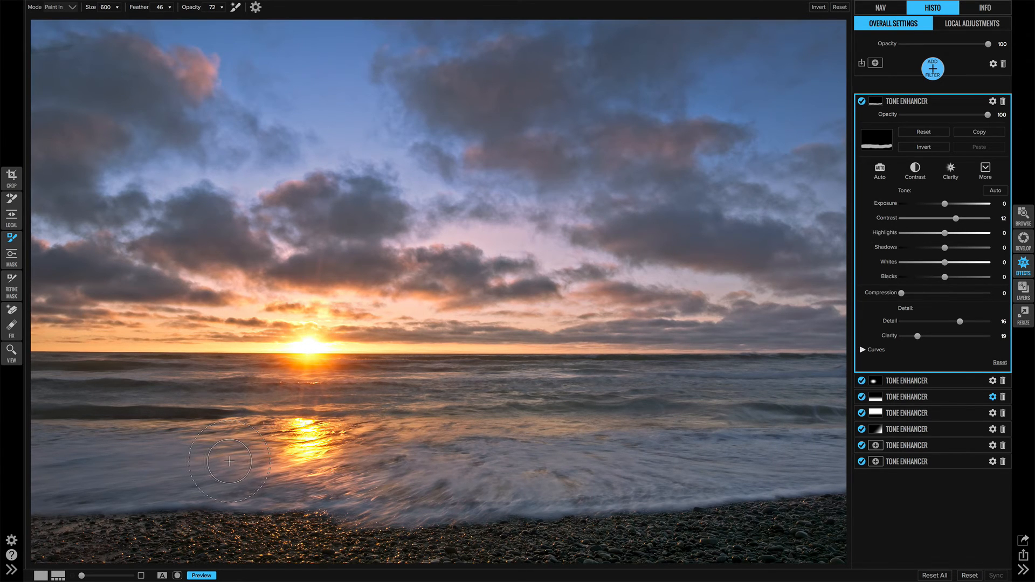
pyautogui.moveTo(49, 471); pyautogui.dragTo(82, 457)
# Add an eighth Tone Enhancer filter with Exposure -0.5
pyautogui.click(933, 72)
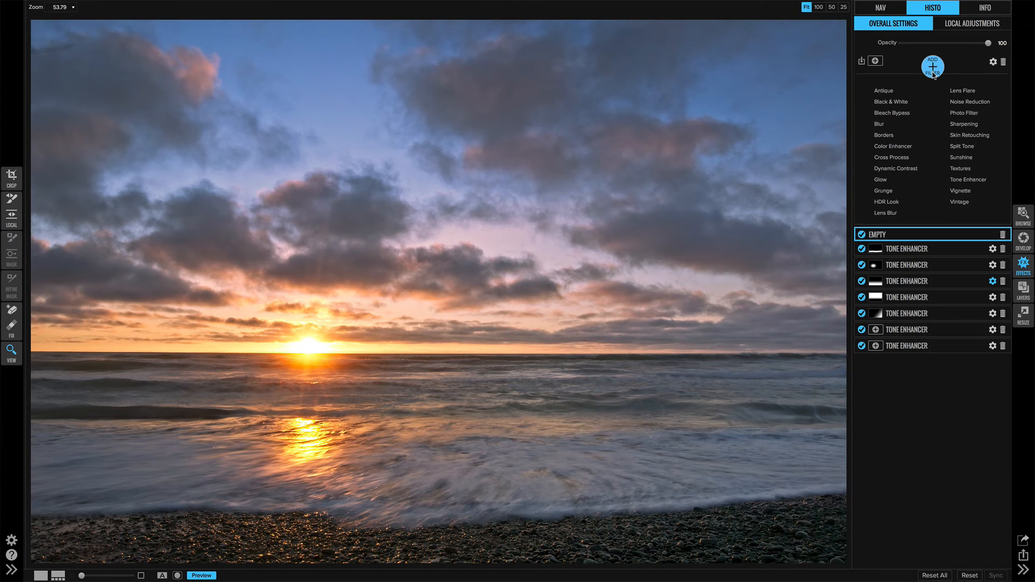
pyautogui.click(965, 180)
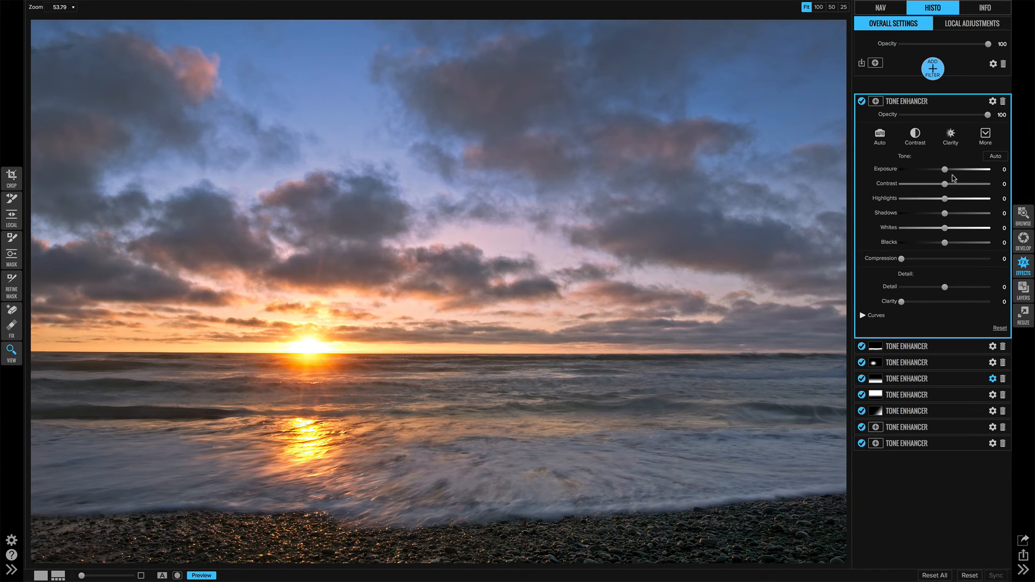
pyautogui.moveTo(945, 171); pyautogui.dragTo(940, 171)
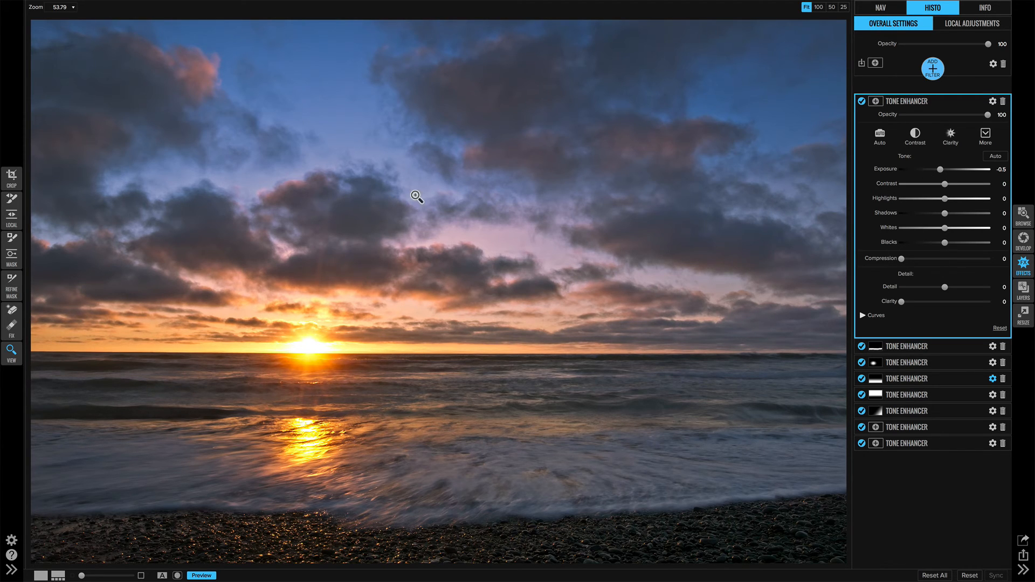
# Give the eighth filter a Center mask around the sun, enlarge it outward, and compare the photo with the filter off and on
pyautogui.click(12, 257)
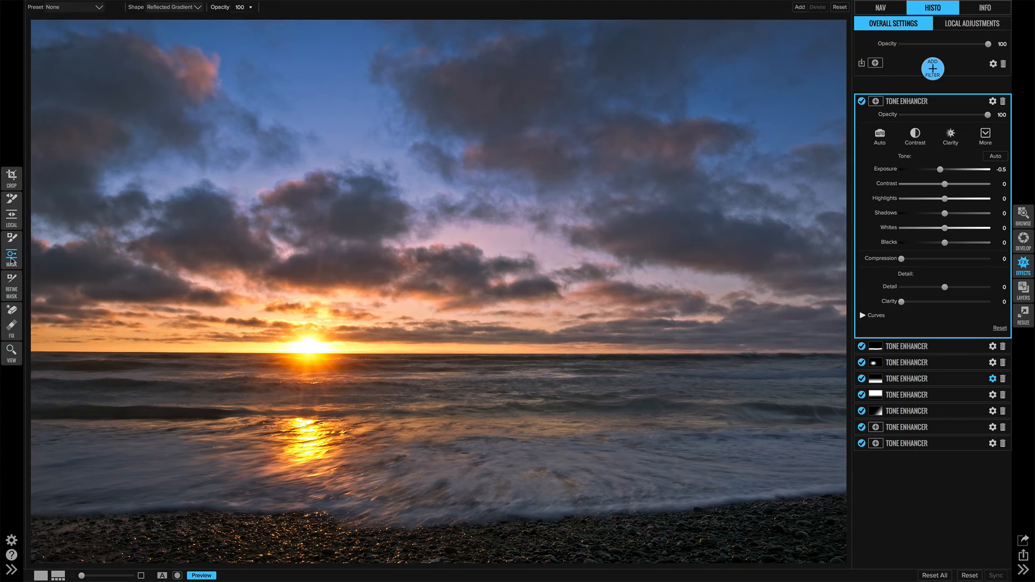
pyautogui.click(195, 8)
pyautogui.click(170, 18)
pyautogui.click(325, 339)
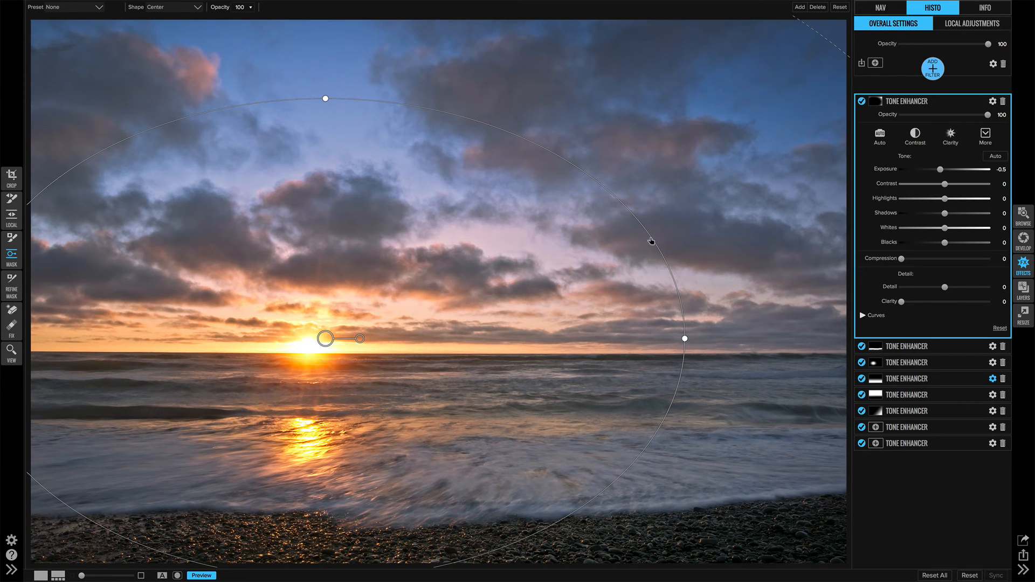
pyautogui.moveTo(658, 237); pyautogui.dragTo(715, 210)
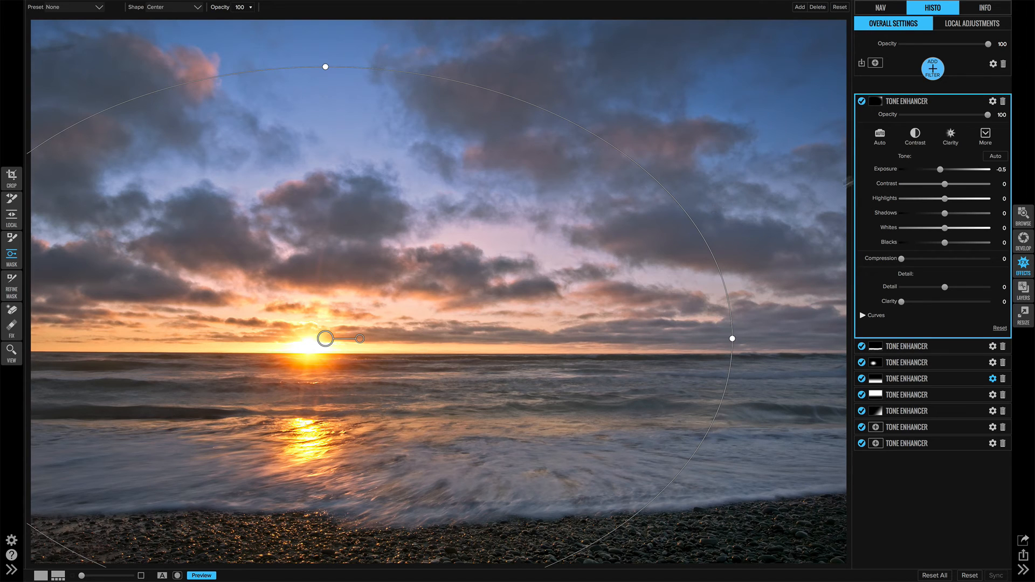
pyautogui.click(862, 101)
pyautogui.click(861, 102)
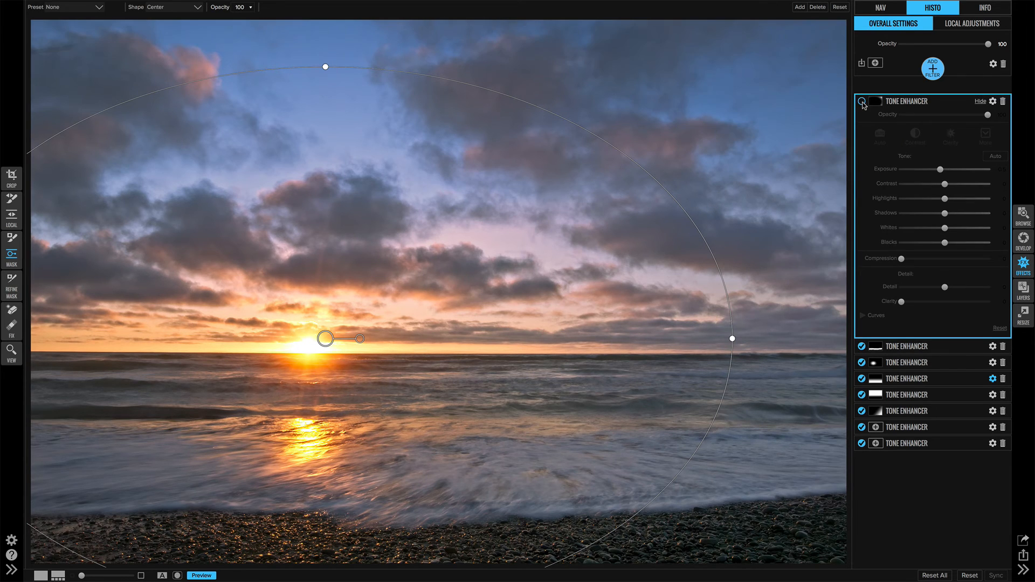
pyautogui.click(861, 101)
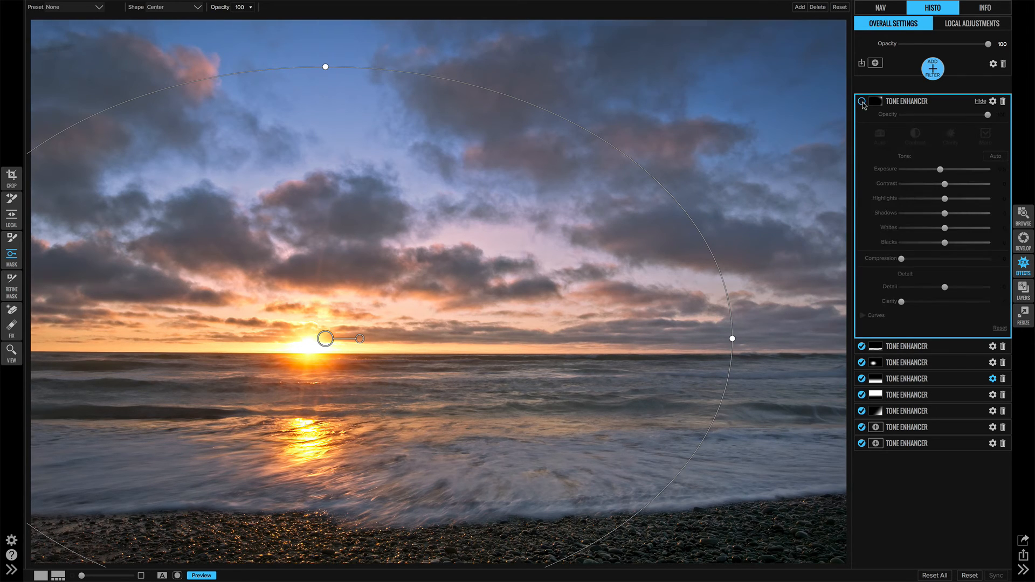
pyautogui.click(861, 102)
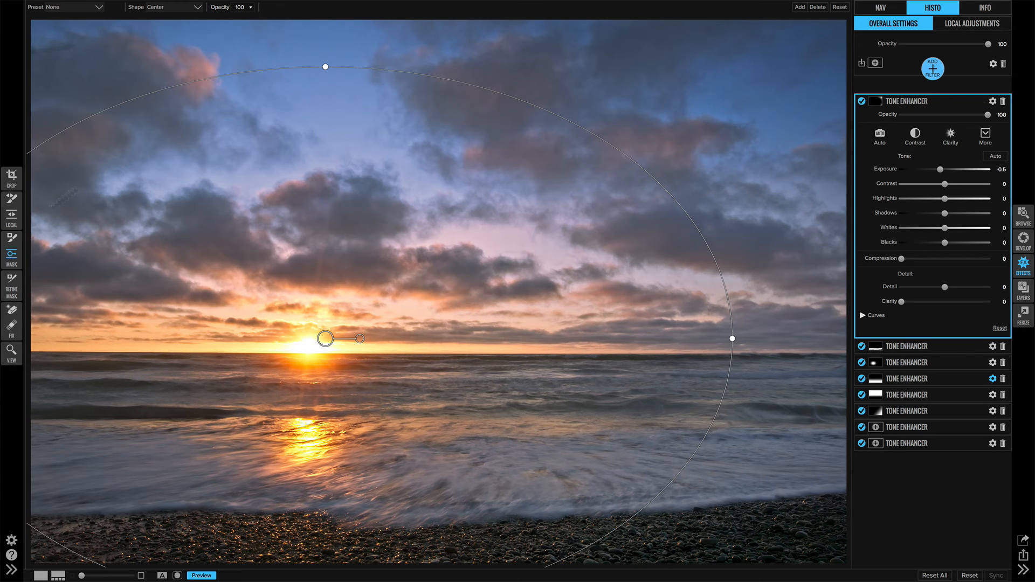
# Clean up blemishes in the upper-left and upper-right sky with the eraser and a retouch brush at size 100
pyautogui.click(13, 310)
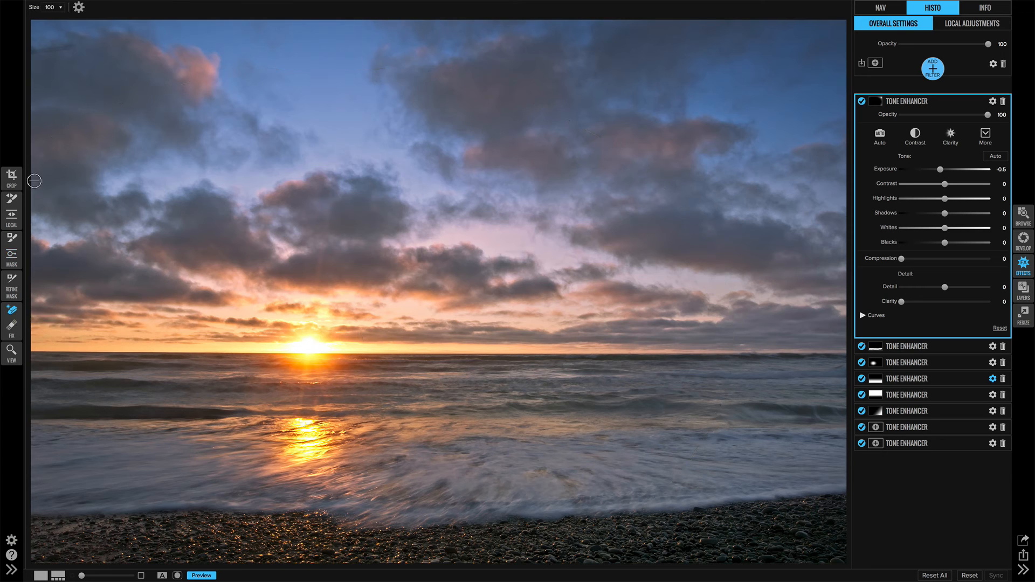
pyautogui.moveTo(69, 48); pyautogui.dragTo(31, 51)
pyautogui.click(11, 326)
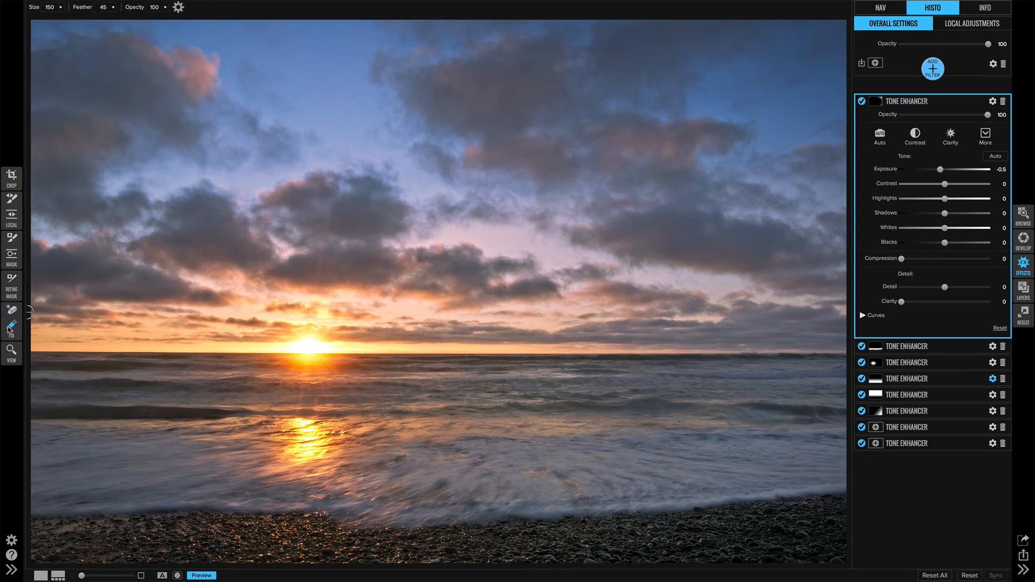
pyautogui.press('[')
pyautogui.press('[')
pyautogui.moveTo(56, 49); pyautogui.dragTo(26, 54)
pyautogui.moveTo(734, 74); pyautogui.dragTo(734, 72)
# Collapse the eighth filter's settings and compare the finished photo with the original
pyautogui.click(949, 101)
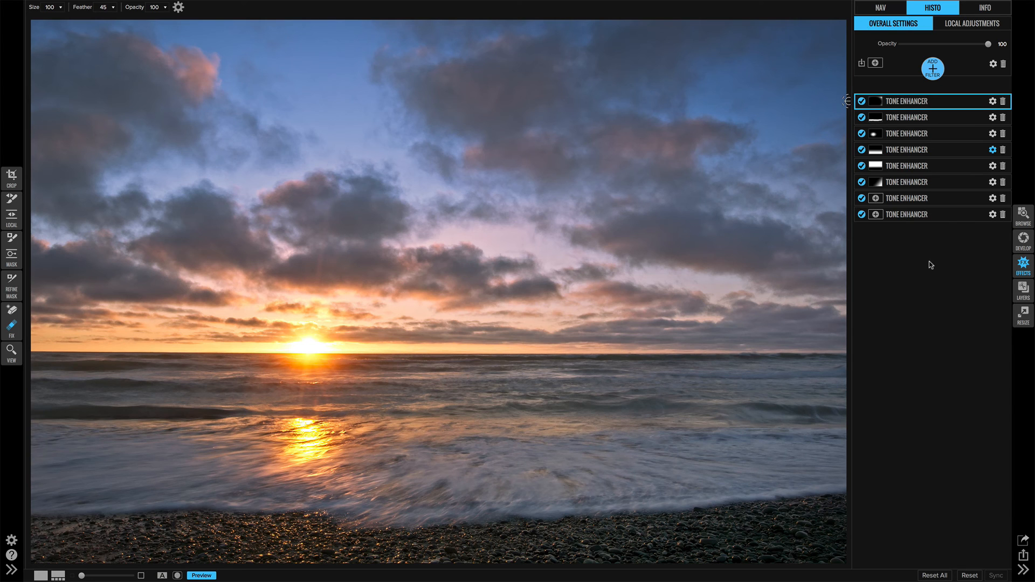
pyautogui.hotkey('ctrl', 'p')
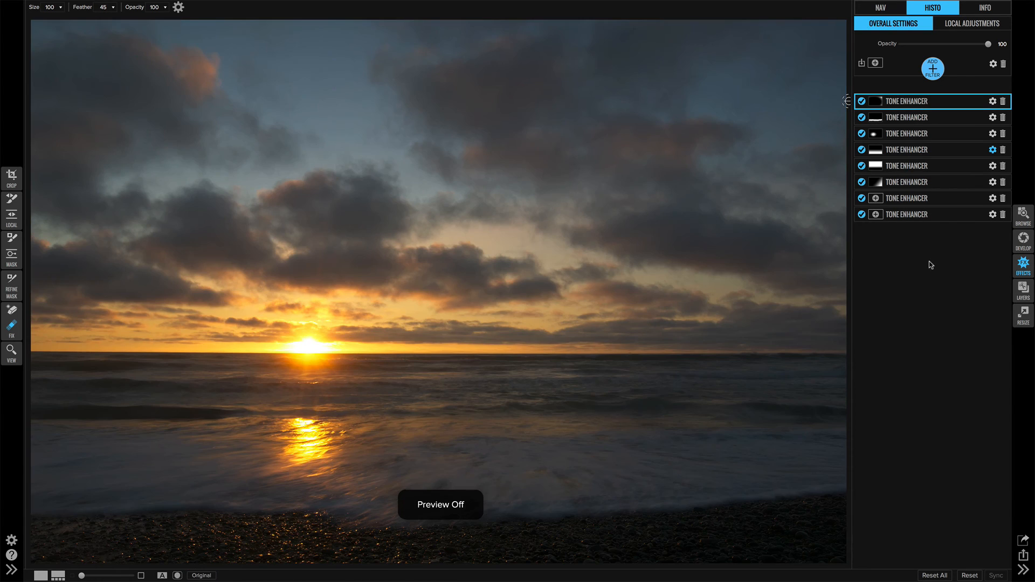
pyautogui.hotkey('ctrl', 'p')
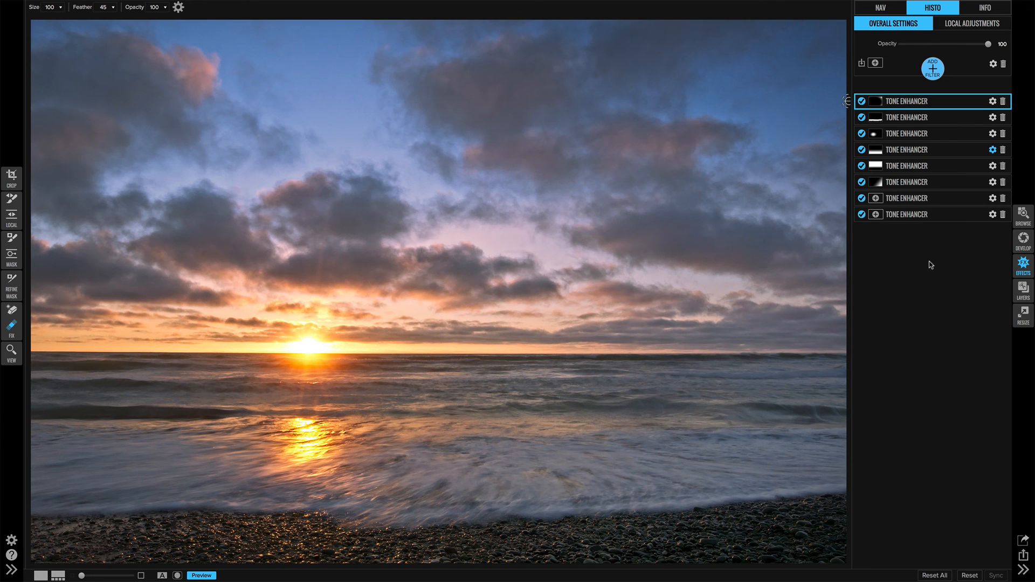